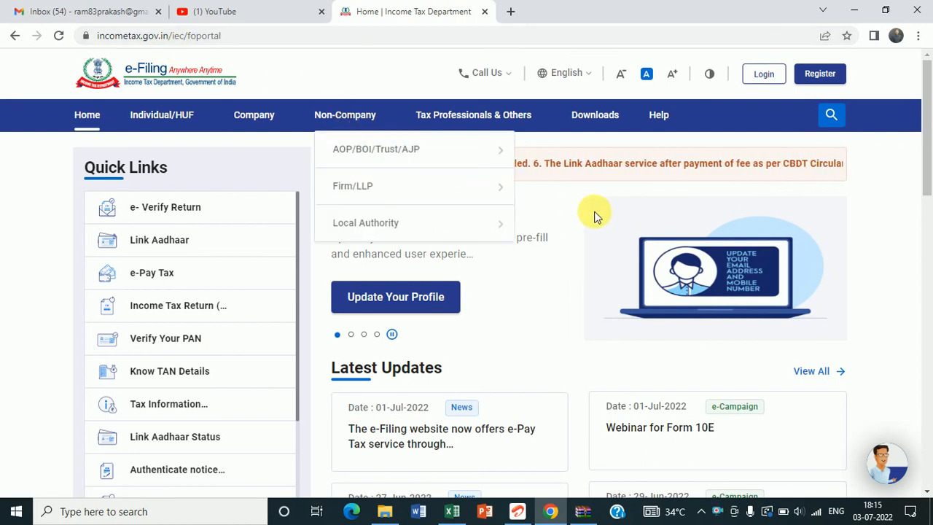
# Step: Go to the portal's Downloads page and scroll to the Common Offline Utility (ITR 1 to ITR 4) for AY 2022-23
pyautogui.click(602, 120)
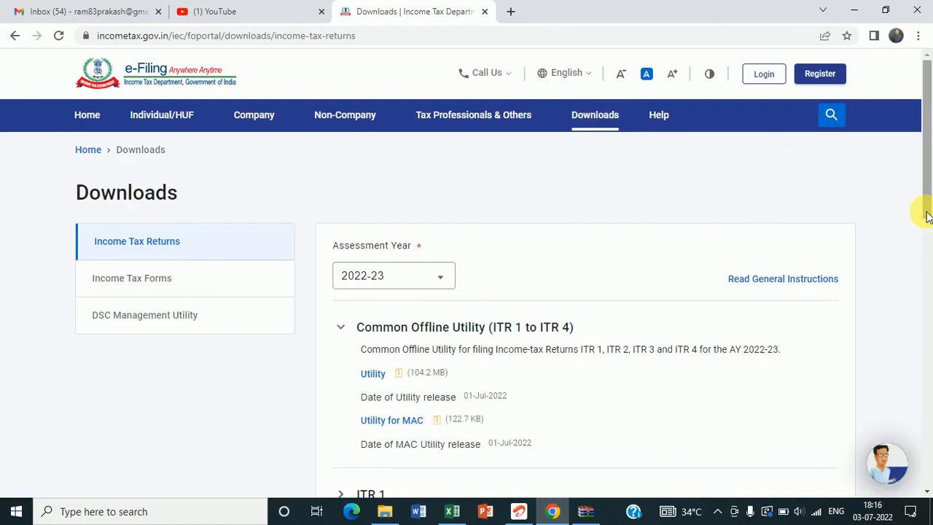
pyautogui.moveTo(927, 216); pyautogui.dragTo(929, 248)
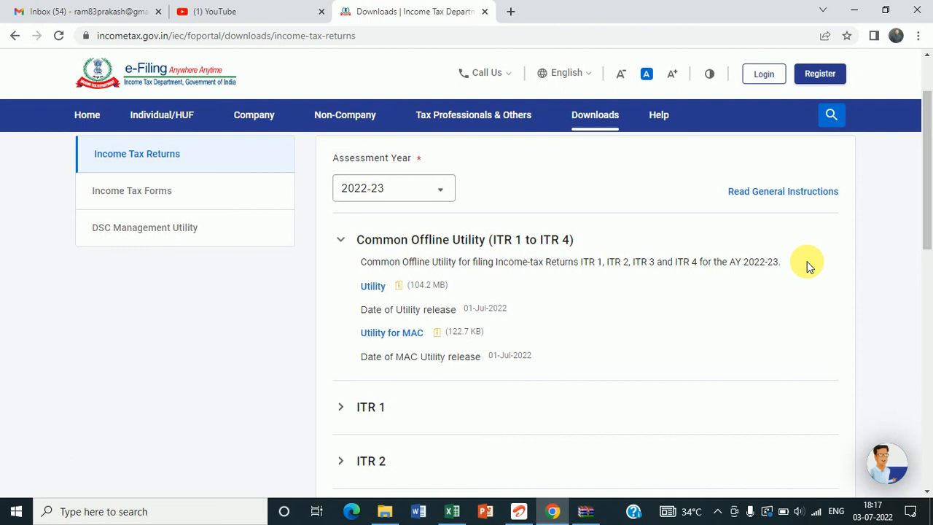
# Step: Switch the Downloads page to assessment year 2020-21 and scroll down to the ITR 1 Excel utility
pyautogui.click(441, 191)
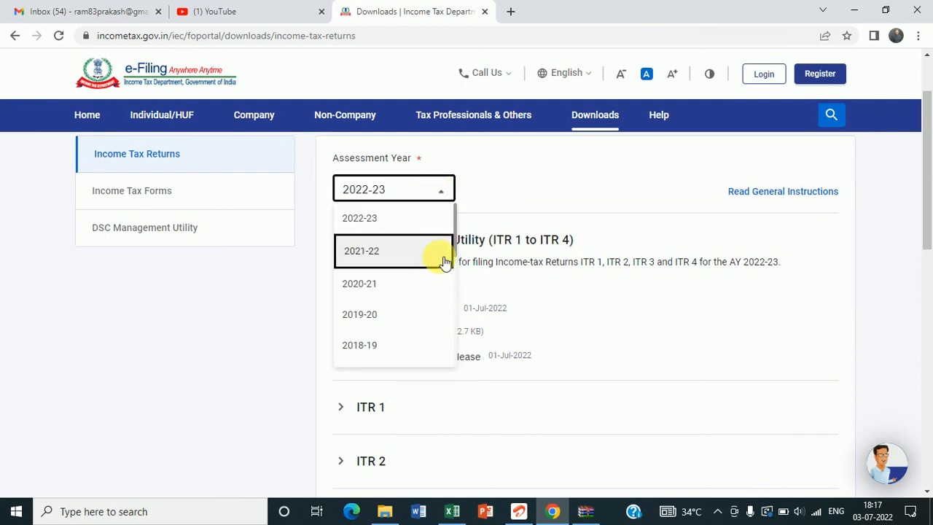
pyautogui.click(384, 285)
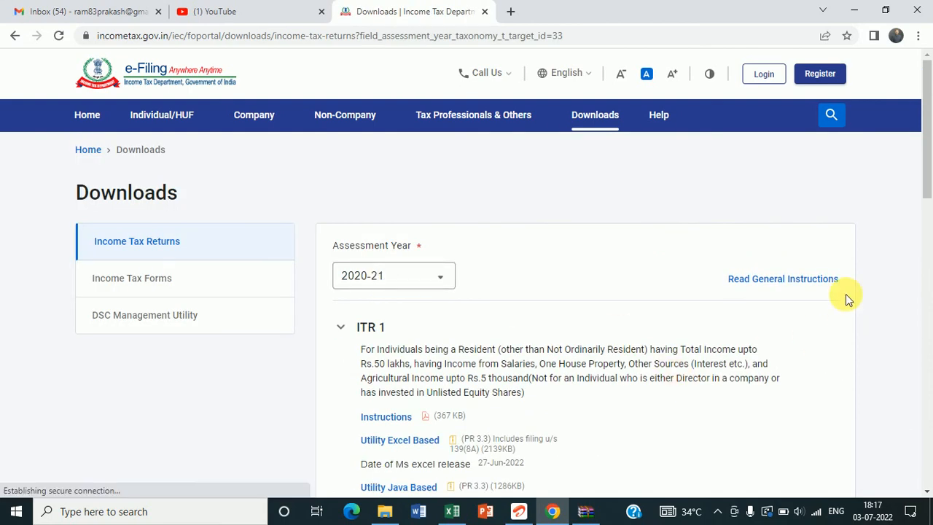
pyautogui.scroll(-3, 882, 405)
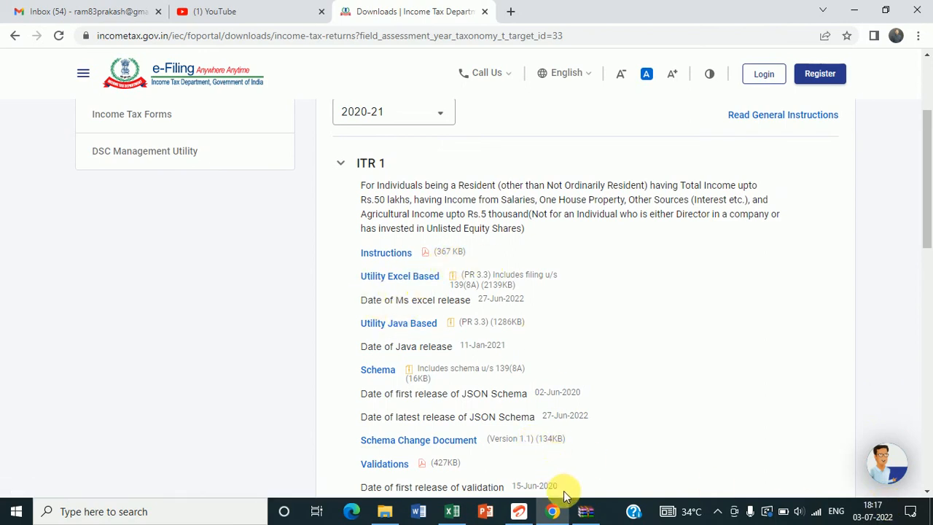
# Step: Open the ITR-1 Excel workbook from the ITR1_AY 2020-21_PR3.3.zip archive in WinRAR
pyautogui.click(585, 511)
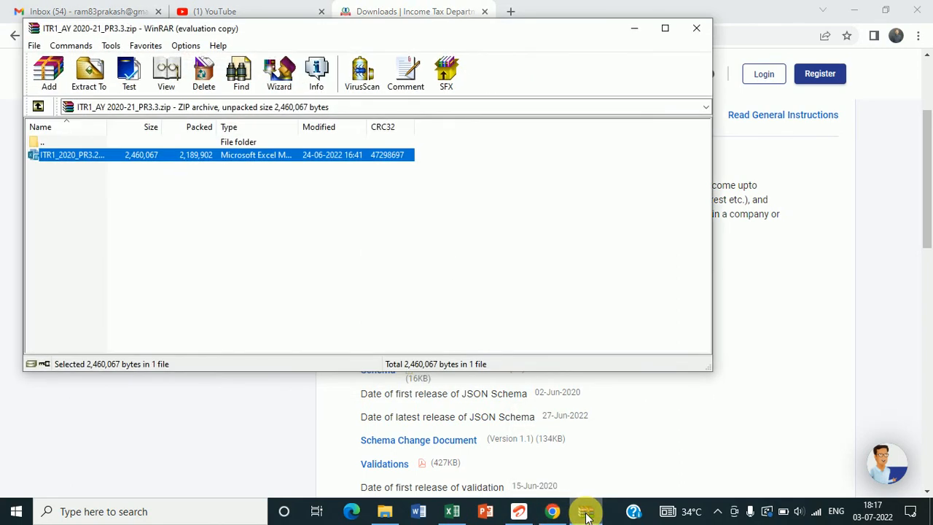
pyautogui.click(218, 156)
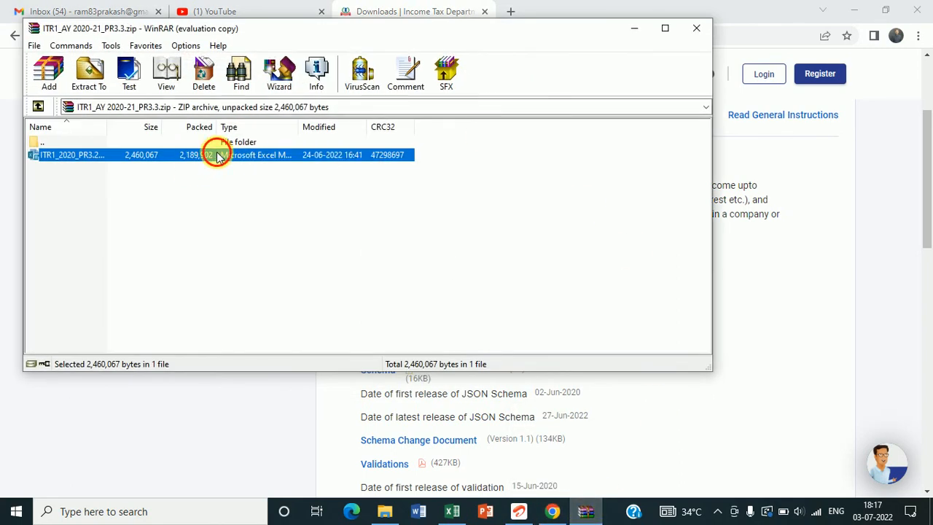
pyautogui.doubleClick(217, 156)
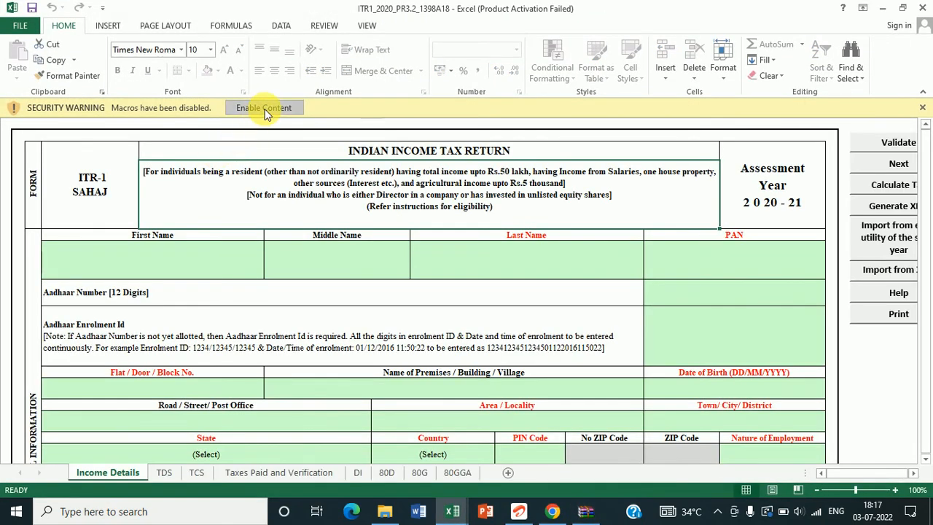
# Step: Enable the workbook's macros and dismiss the Assessment Year 2020-2021 notice
pyautogui.click(263, 108)
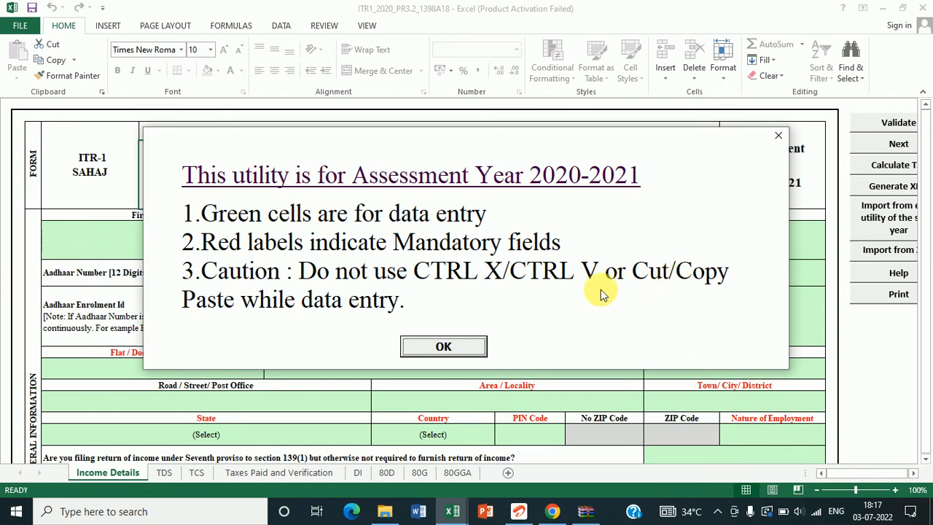
pyautogui.click(447, 347)
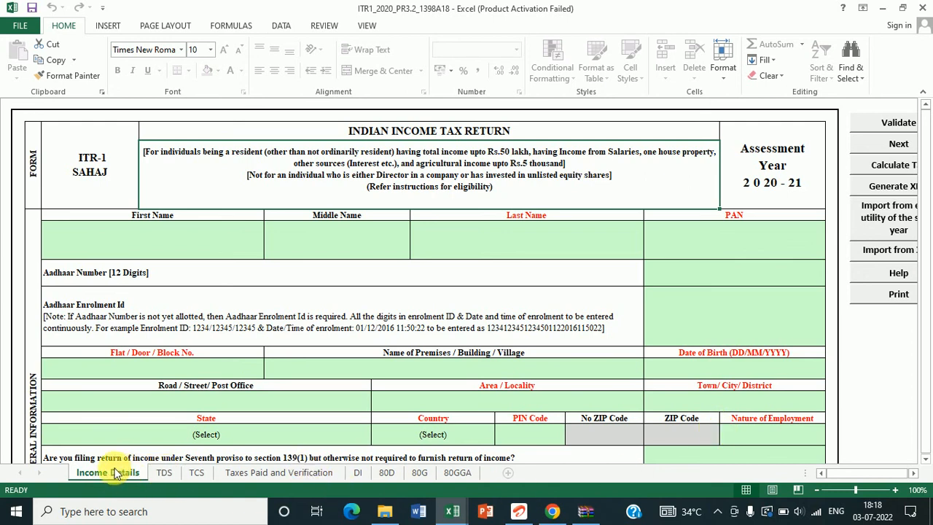
pyautogui.click(165, 473)
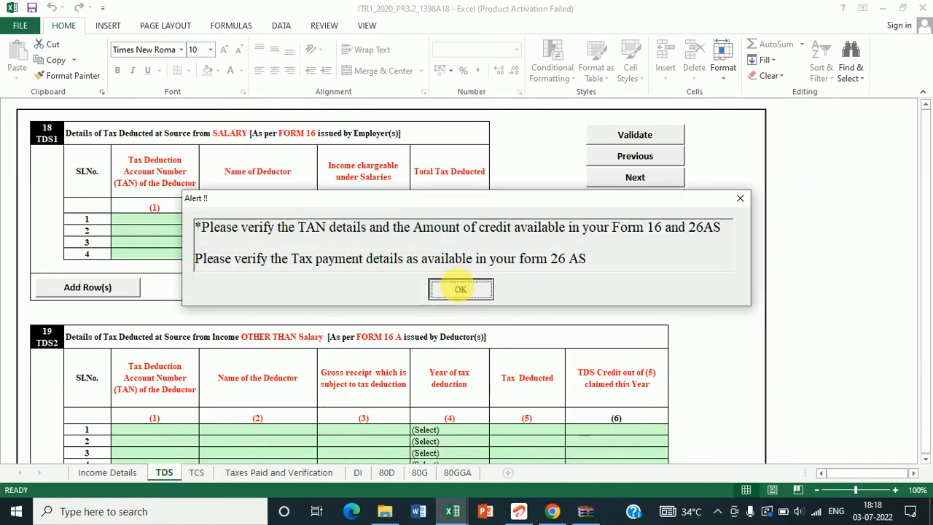
pyautogui.click(460, 290)
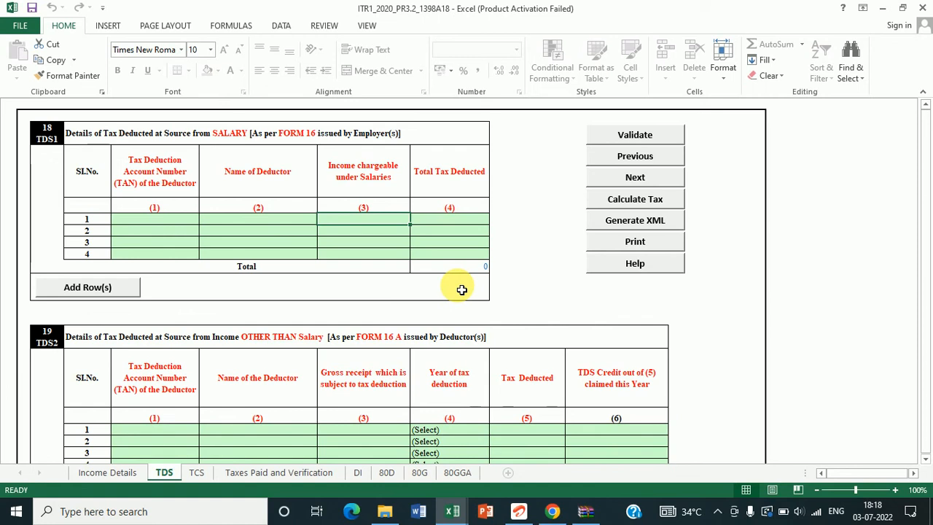
pyautogui.click(199, 474)
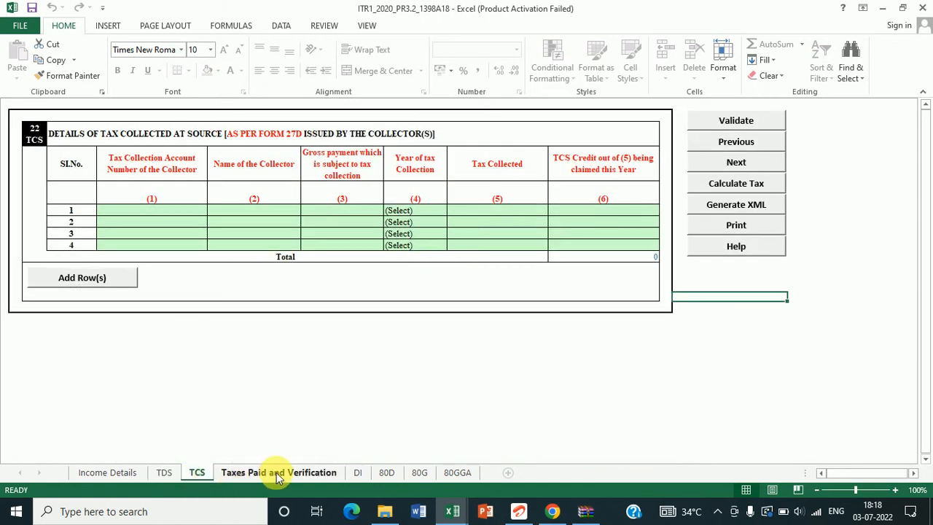
pyautogui.click(270, 474)
pyautogui.click(355, 481)
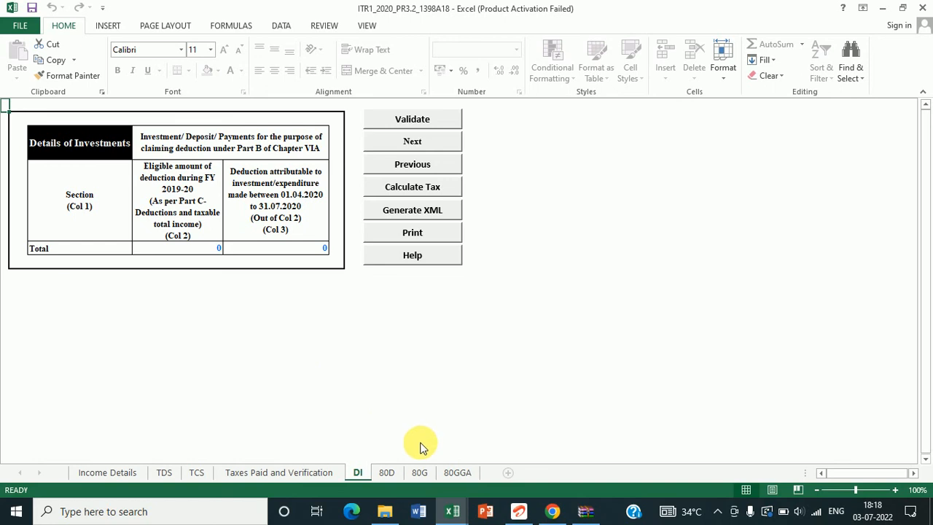
pyautogui.click(387, 472)
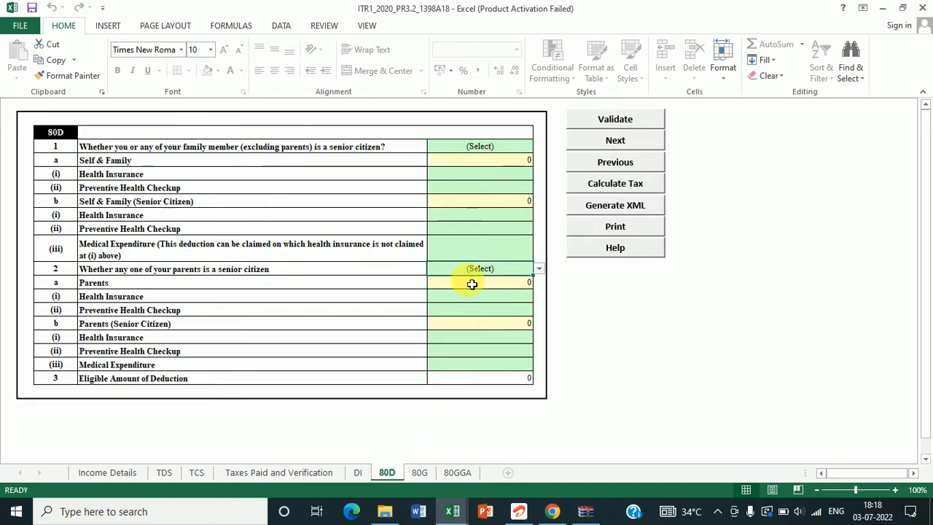
pyautogui.click(423, 474)
pyautogui.click(455, 474)
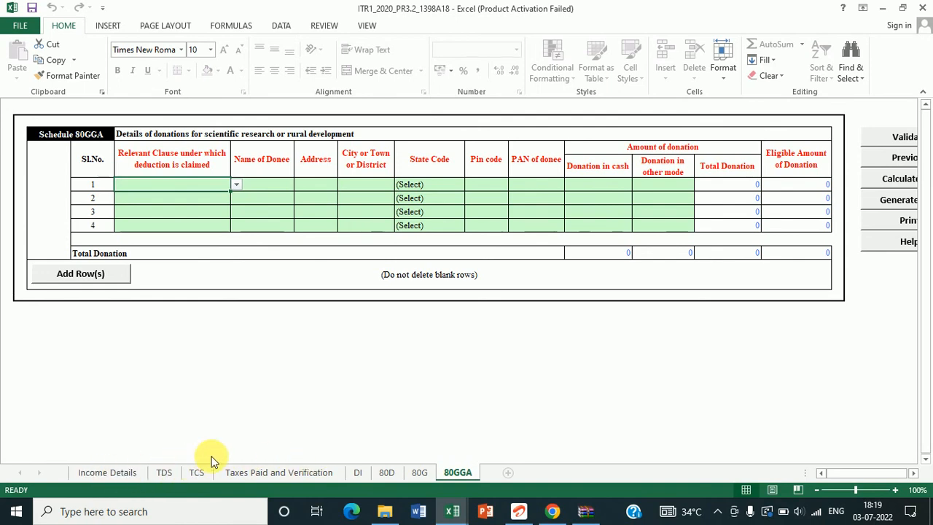
pyautogui.click(107, 472)
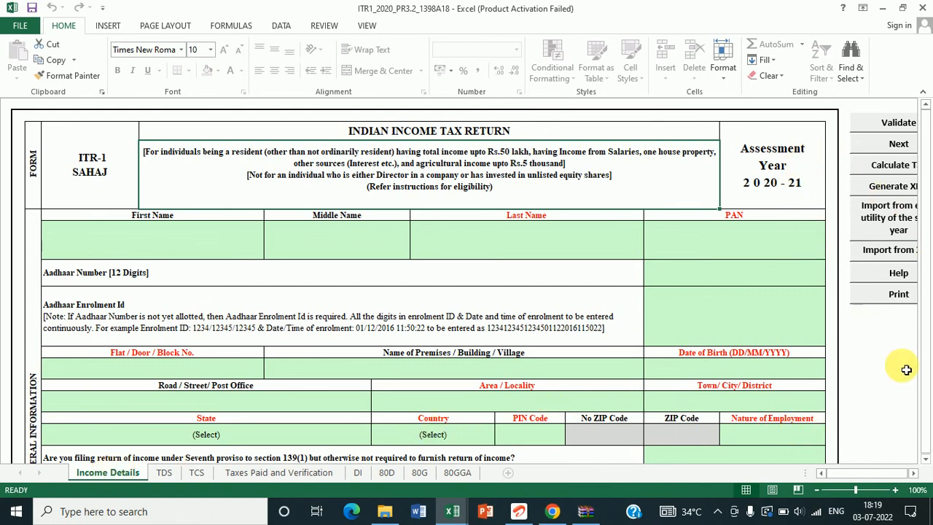
pyautogui.click(915, 474)
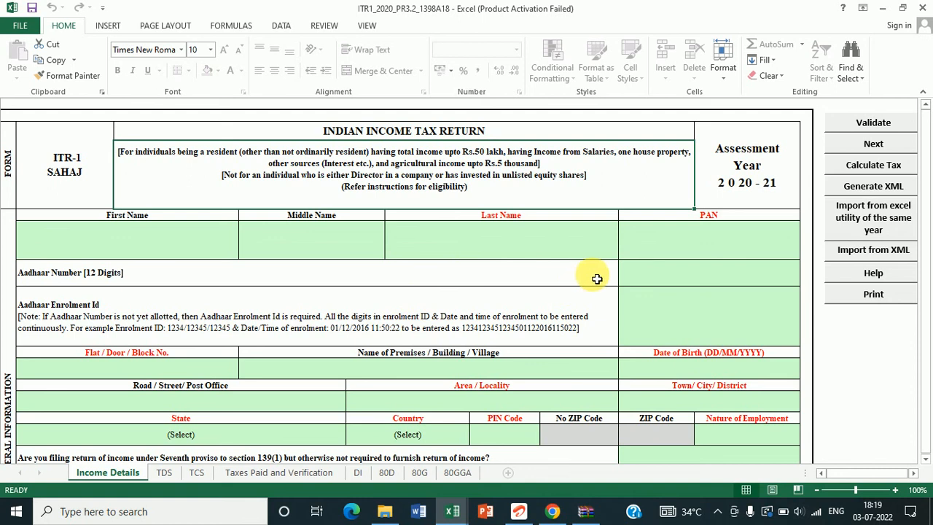
pyautogui.press('Down')
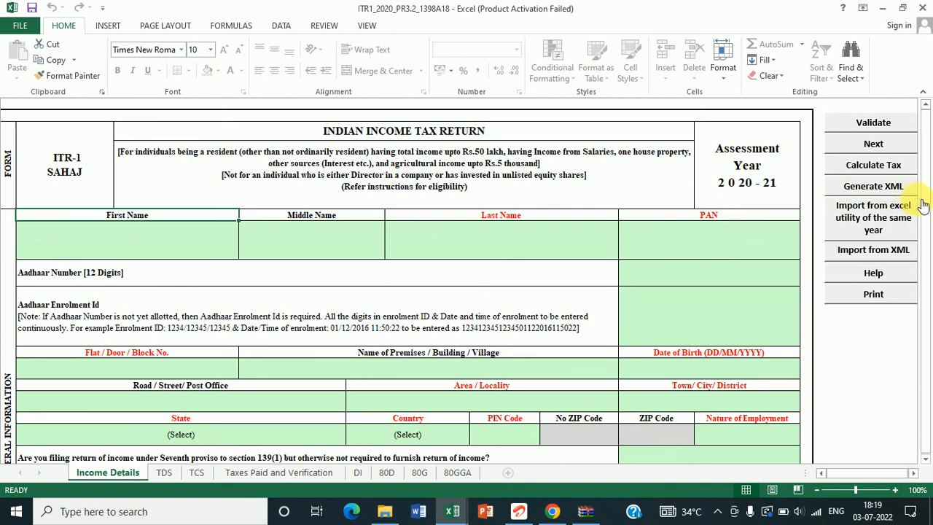
pyautogui.scroll(-3, 922, 212)
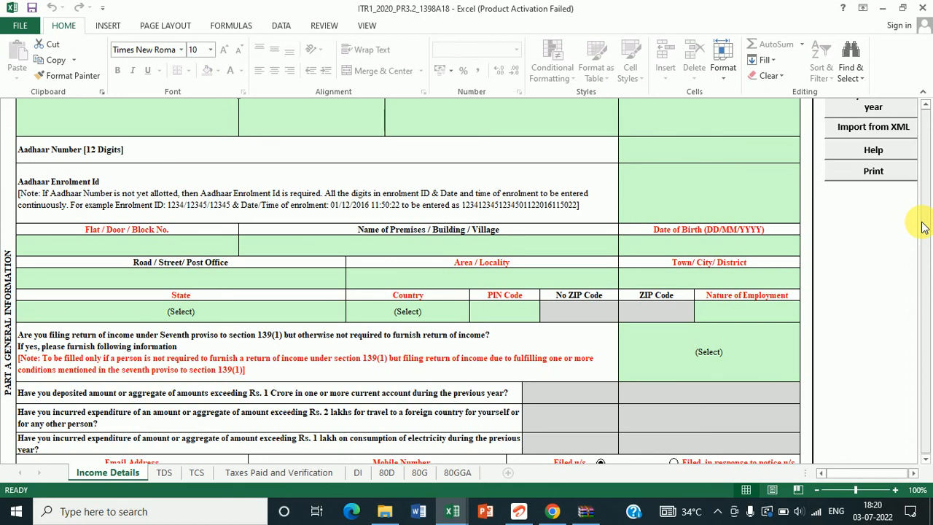
pyautogui.scroll(3, 922, 227)
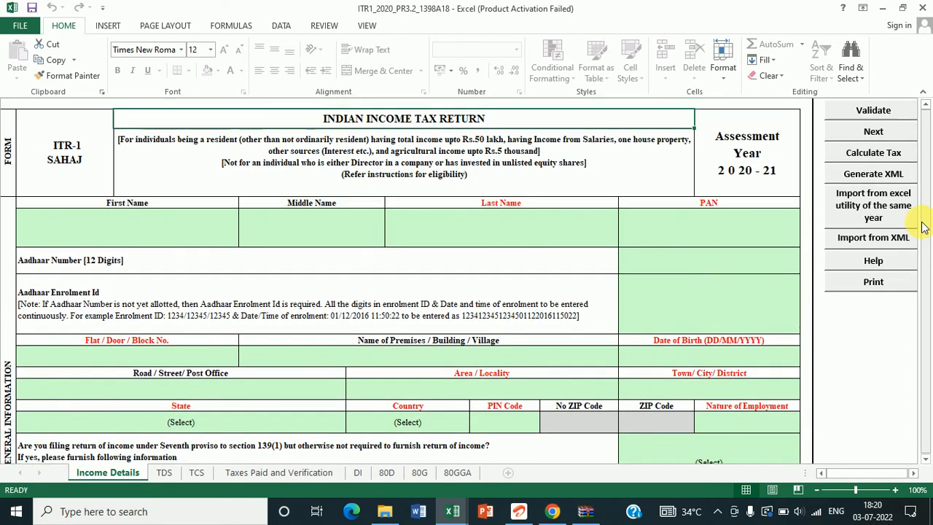
pyautogui.hotkey('ctrl', 'Home')
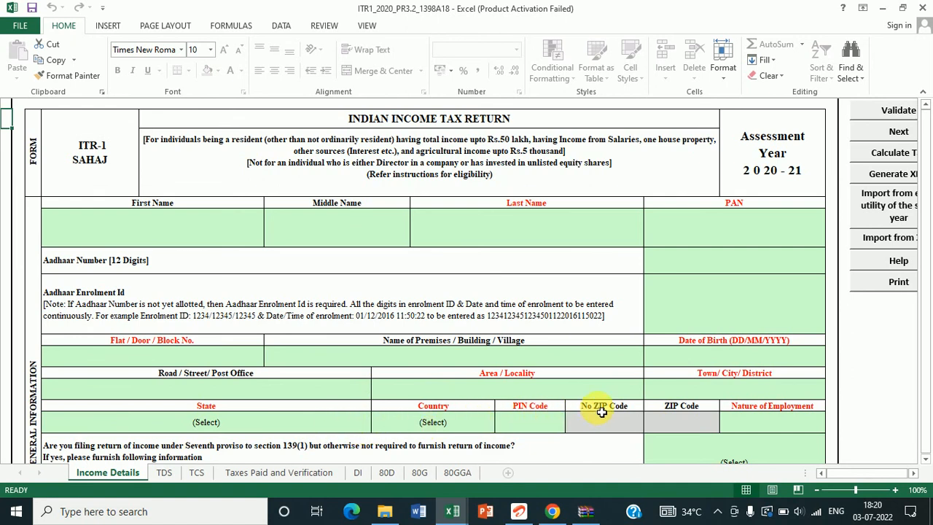
pyautogui.press('Down')
pyautogui.press('Down')
pyautogui.press('Down')
pyautogui.press('Down')
pyautogui.click(926, 464)
pyautogui.click(926, 463)
pyautogui.click(926, 463)
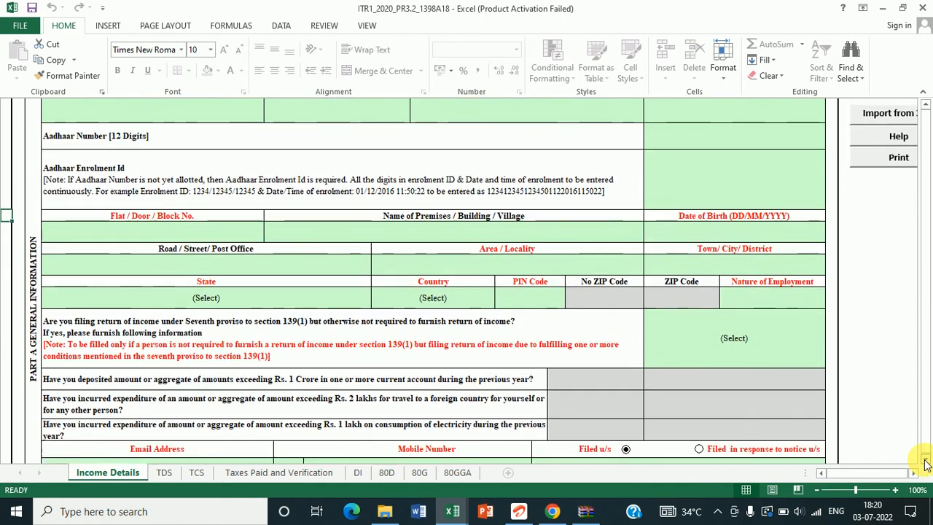
pyautogui.click(926, 464)
pyautogui.click(925, 464)
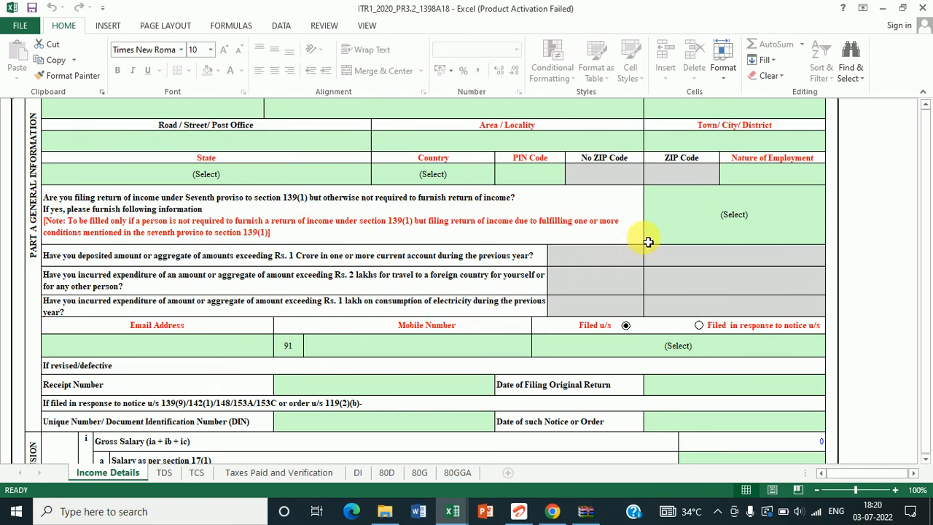
# Step: Review the Seventh proviso answer and filing section fields on Income Details without changing them
pyautogui.click(671, 229)
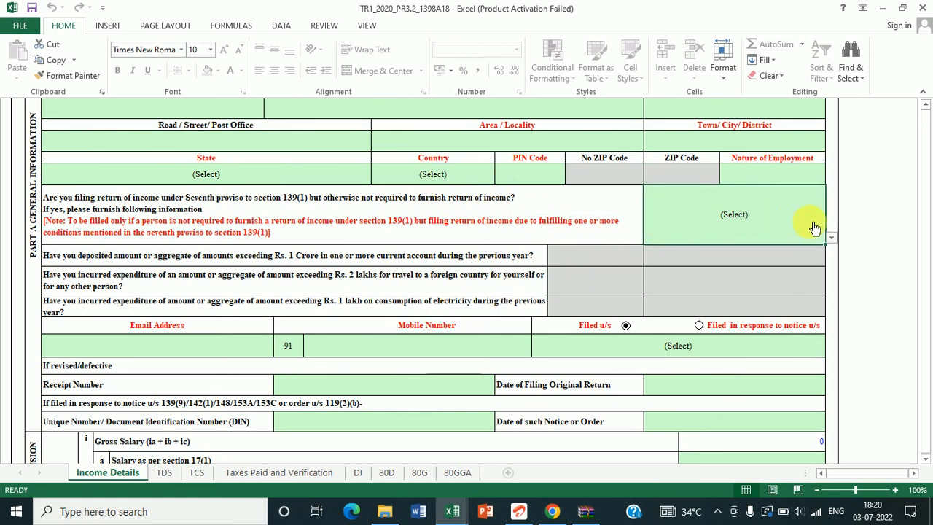
pyautogui.click(832, 239)
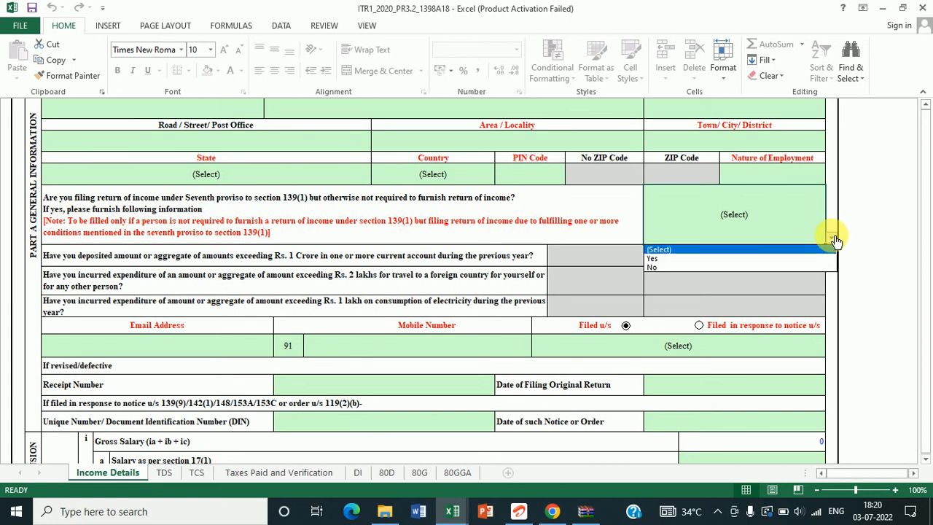
pyautogui.click(883, 228)
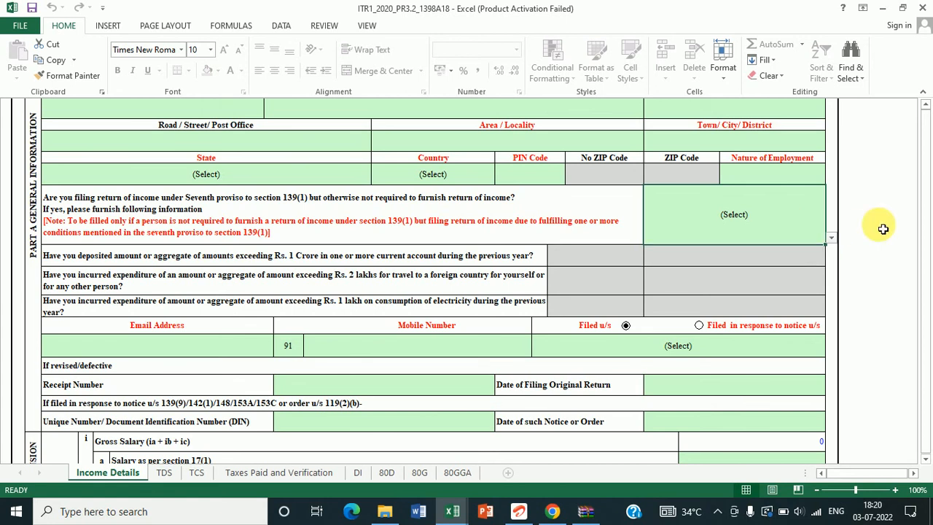
pyautogui.press('Down')
pyautogui.press('Down')
pyautogui.press('Down')
pyautogui.press('Down')
pyautogui.press('Down')
pyautogui.press('Down')
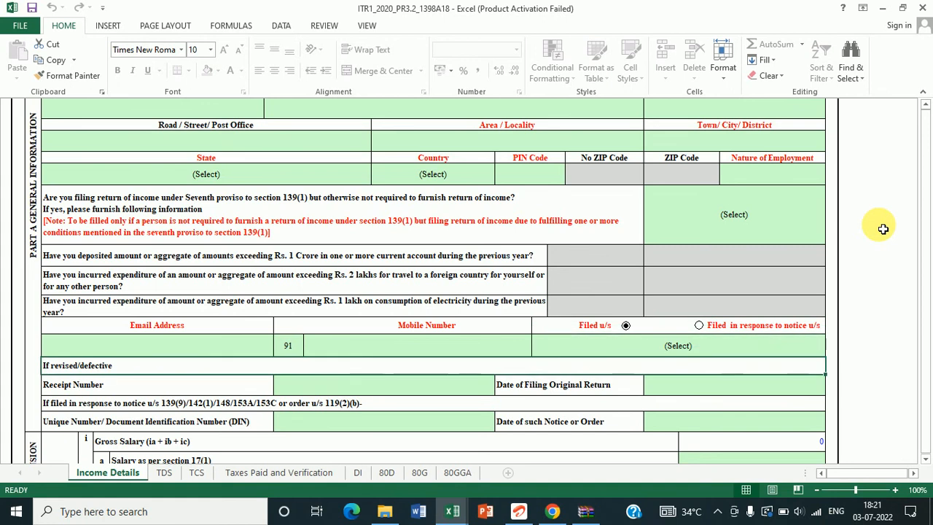
pyautogui.press('Up')
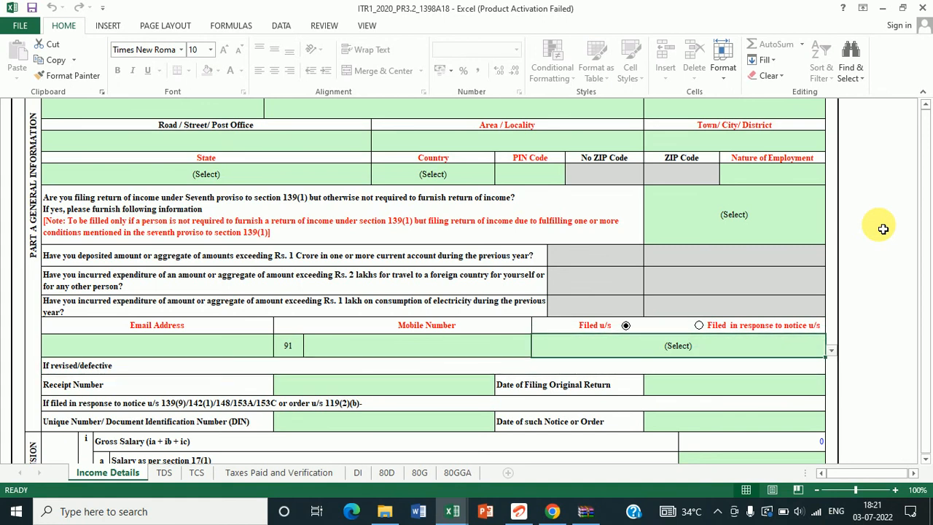
pyautogui.press('Left')
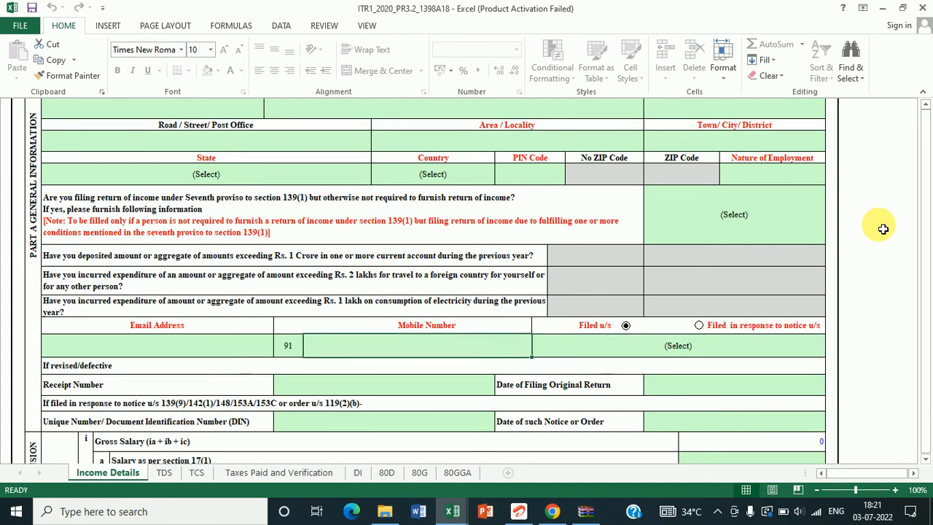
pyautogui.press('Right')
pyautogui.press('Down')
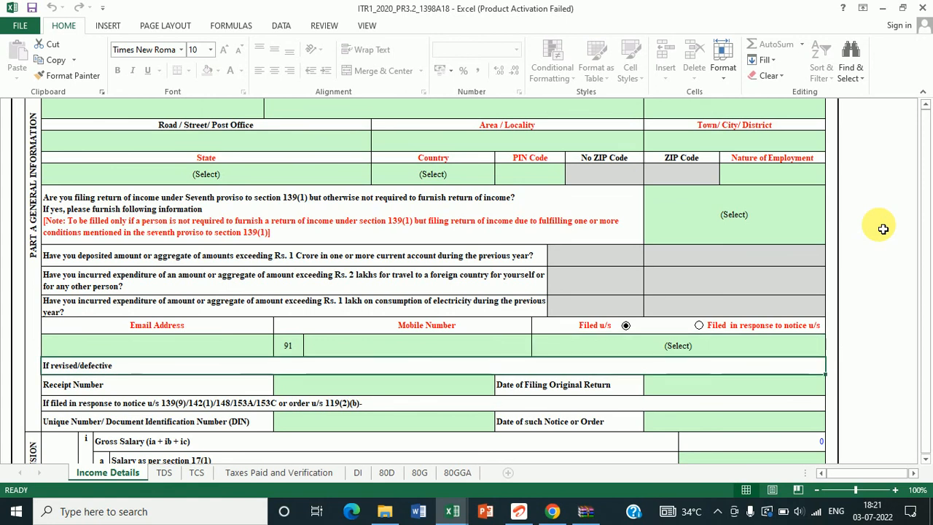
# Step: Set Filed u/s to 139(8A) on the Income Details sheet
pyautogui.click(727, 347)
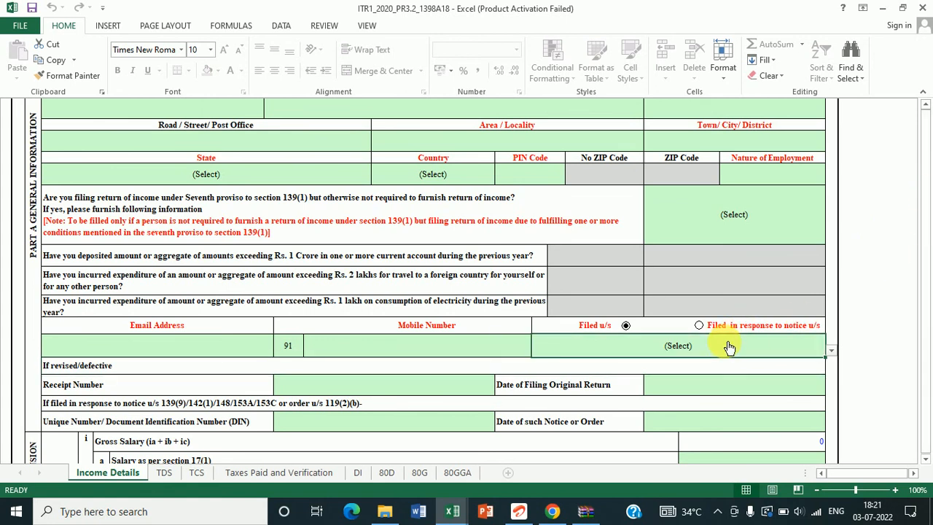
pyautogui.click(832, 354)
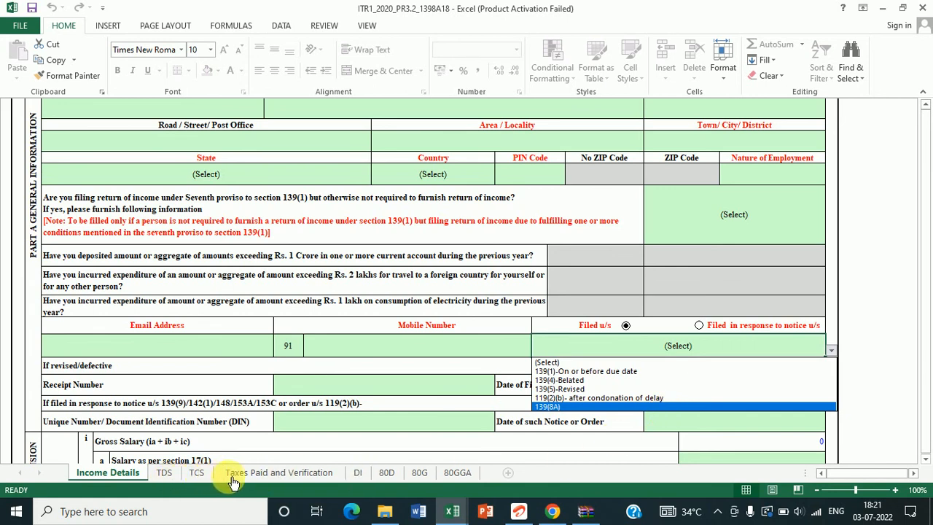
pyautogui.click(550, 406)
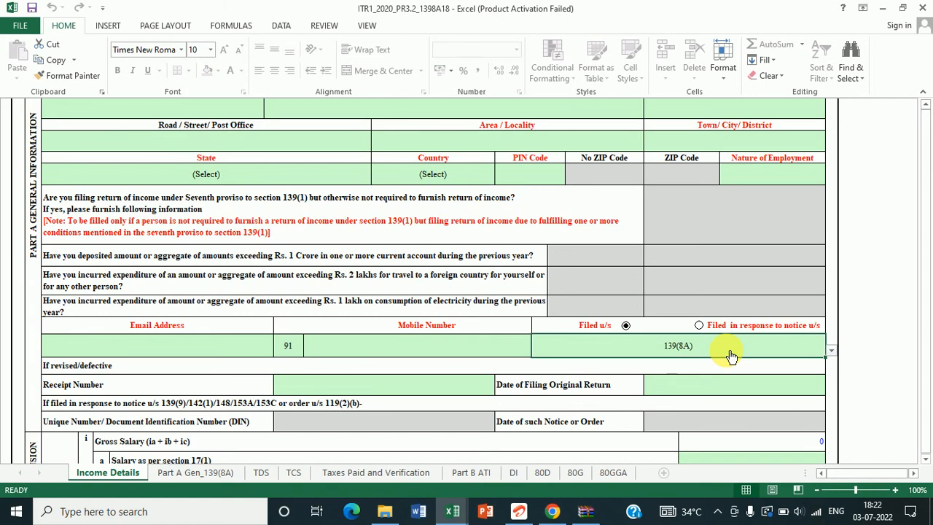
pyautogui.click(926, 461)
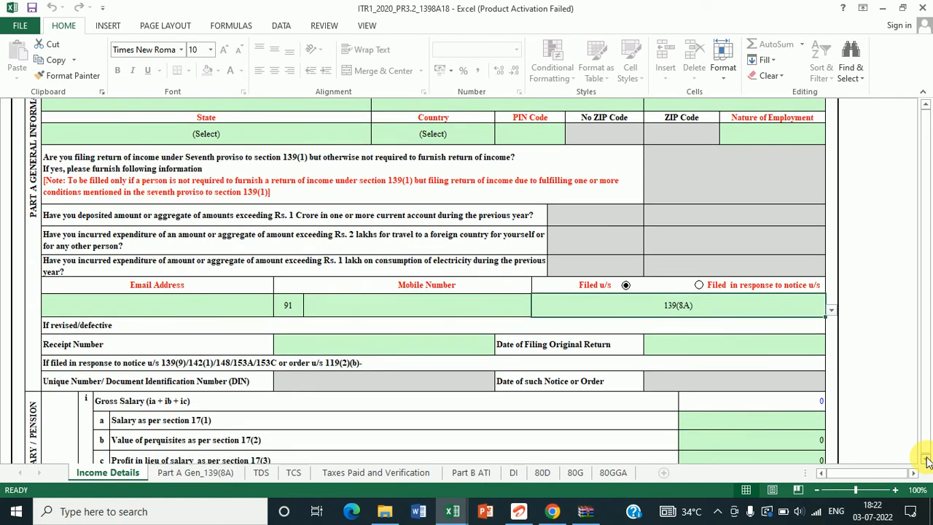
pyautogui.click(926, 461)
pyautogui.click(926, 461)
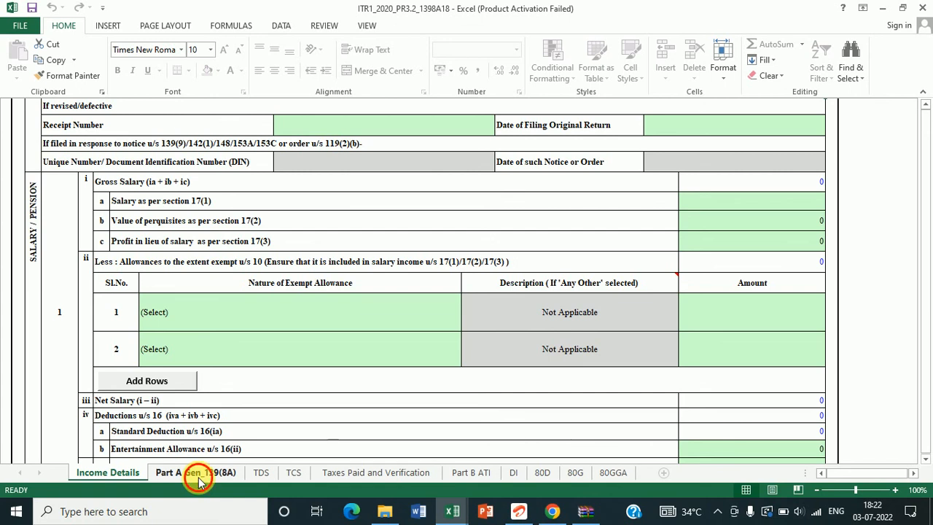
# Step: On the Part A Gen_139(8A) sheet, answer Yes to A5, return previously filed
pyautogui.click(199, 472)
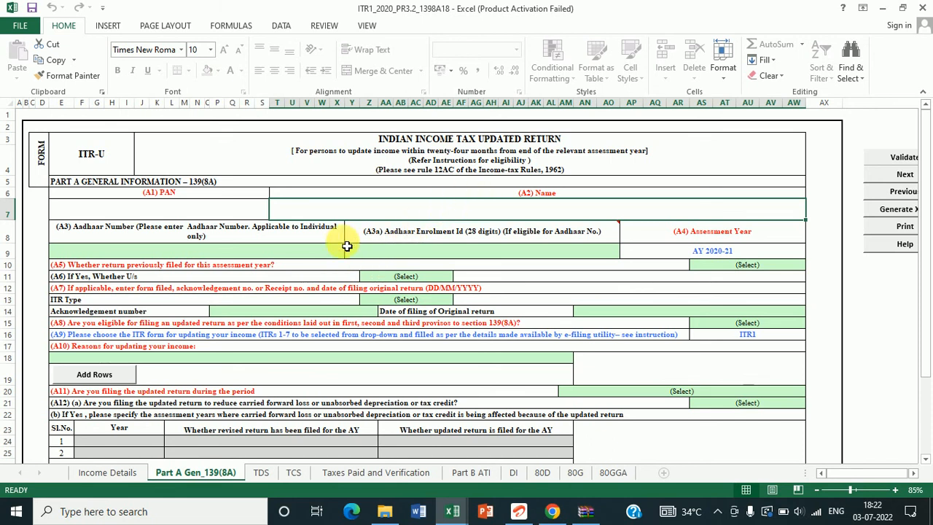
pyautogui.moveTo(514, 251)
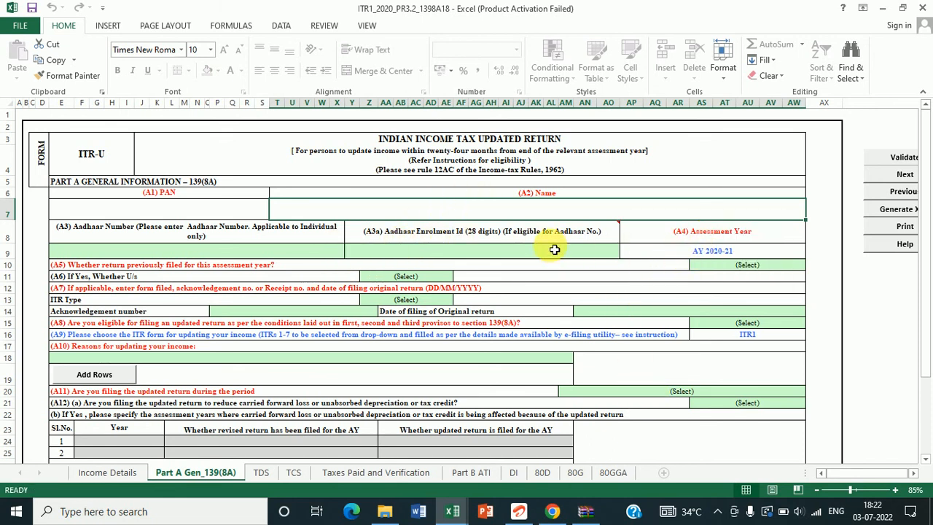
pyautogui.moveTo(589, 237)
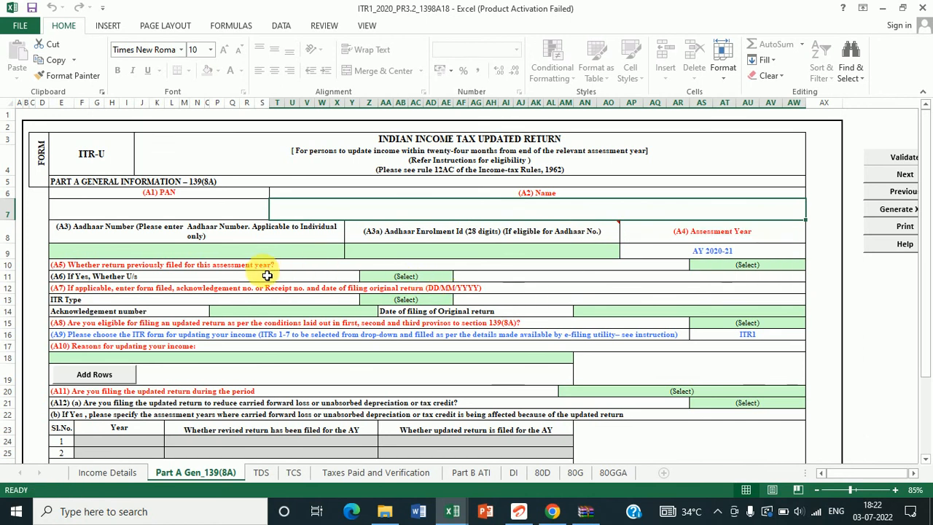
pyautogui.click(305, 268)
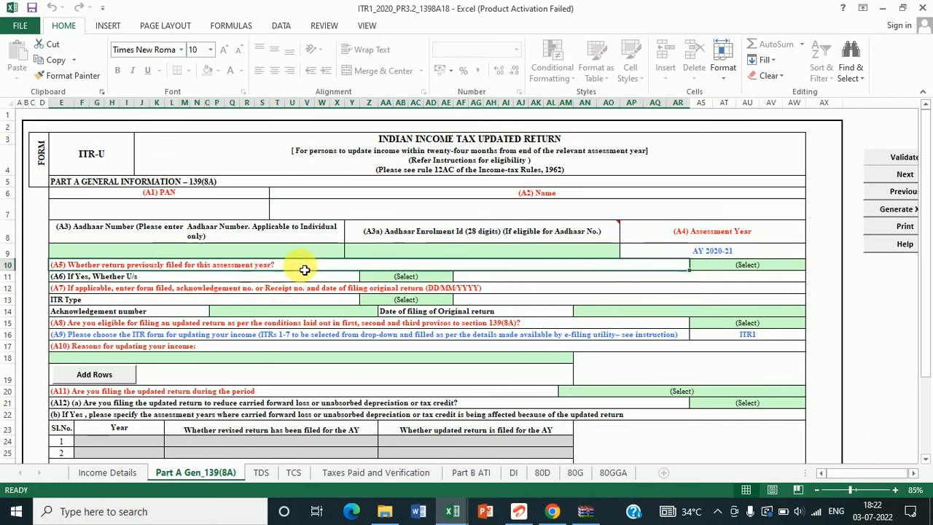
pyautogui.click(736, 264)
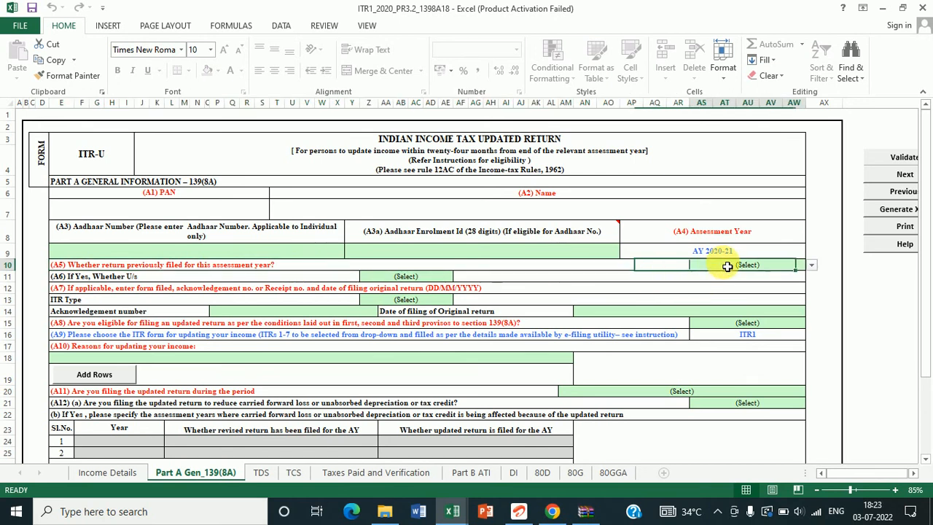
pyautogui.click(812, 266)
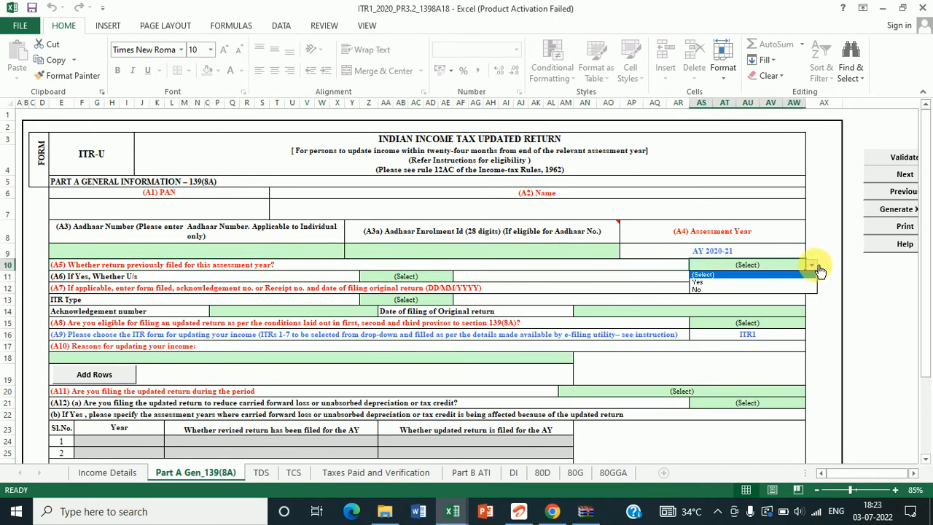
pyautogui.click(758, 284)
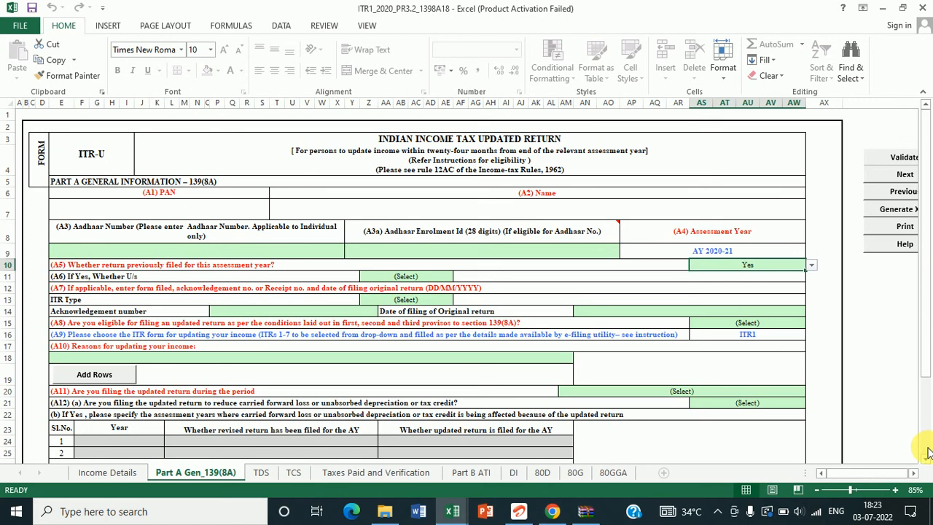
pyautogui.scroll(-6, 926, 461)
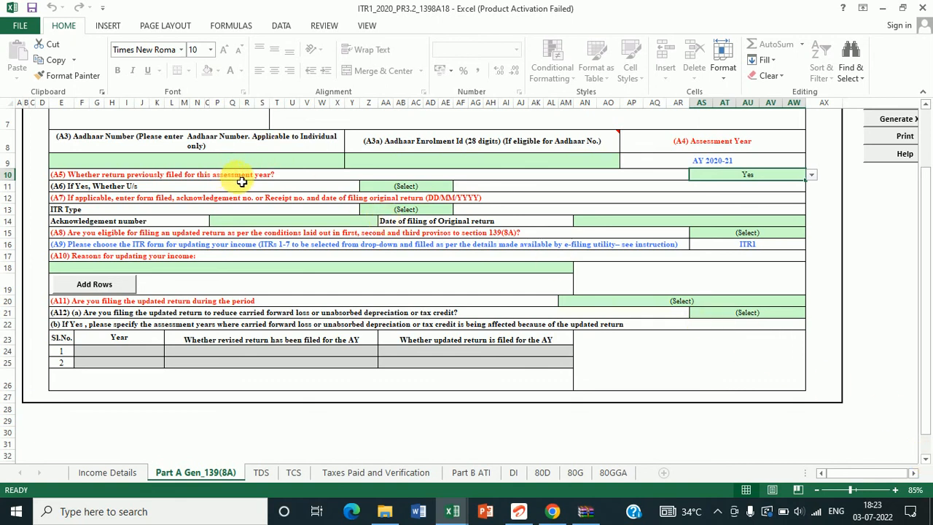
pyautogui.click(291, 180)
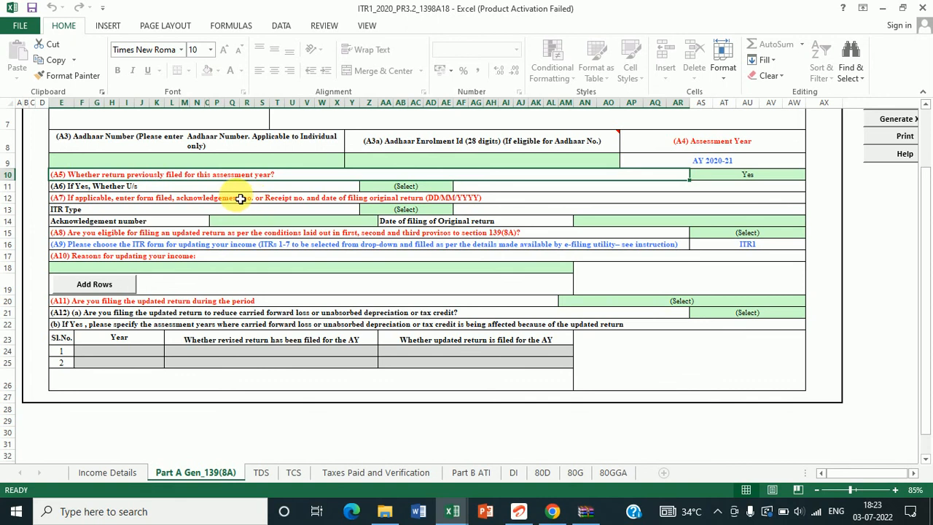
pyautogui.press('Down')
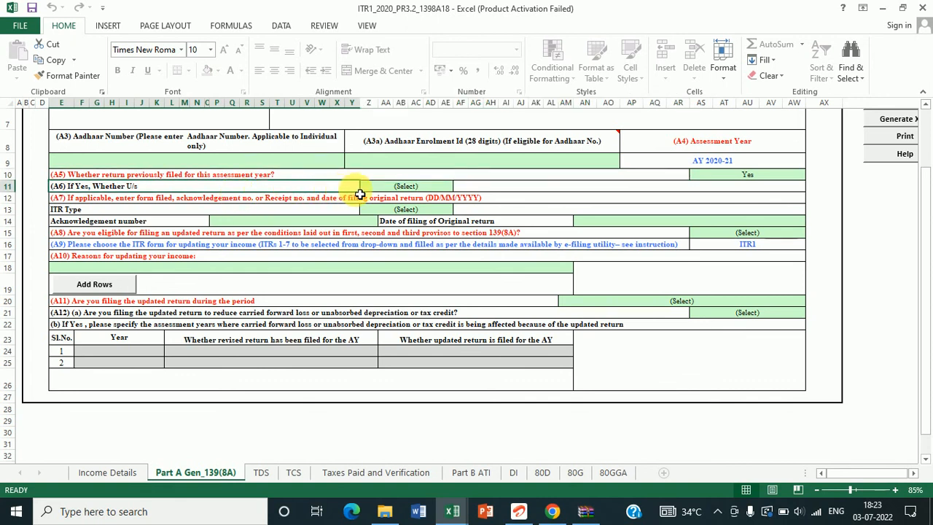
pyautogui.click(379, 189)
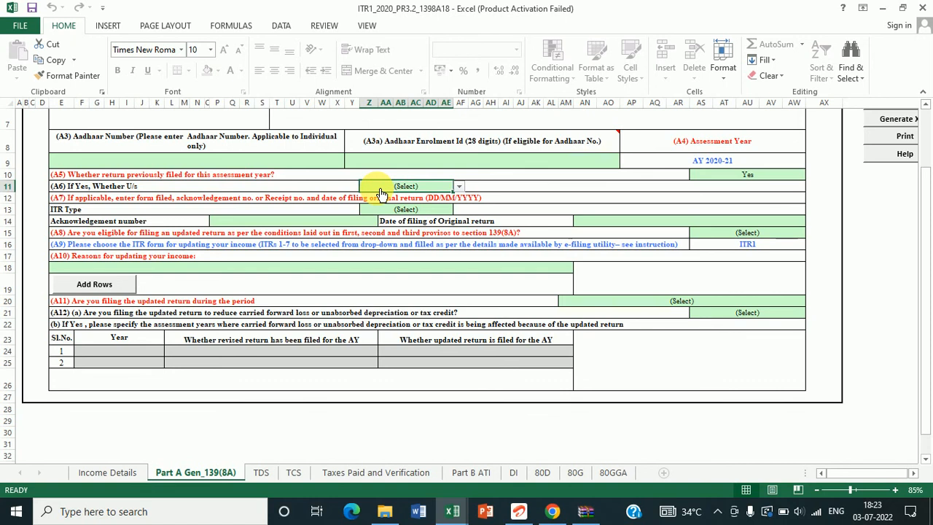
pyautogui.click(467, 187)
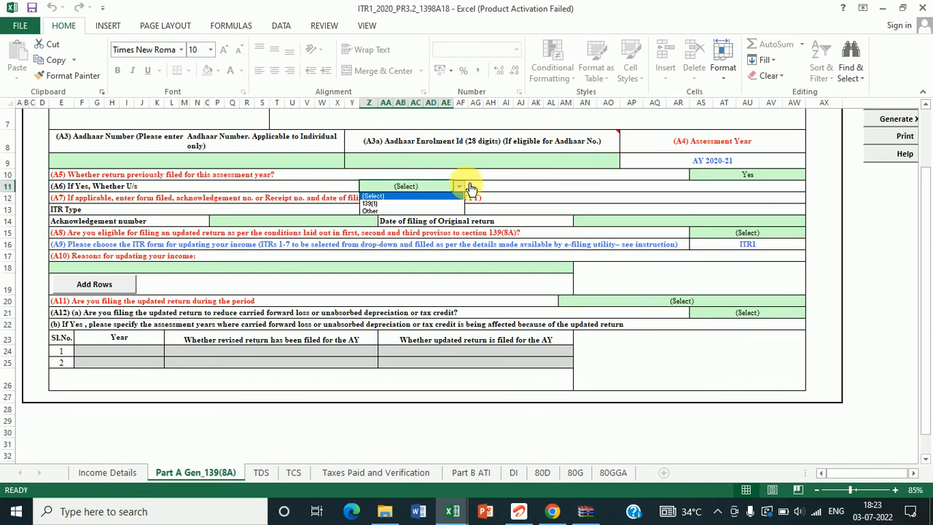
pyautogui.click(490, 190)
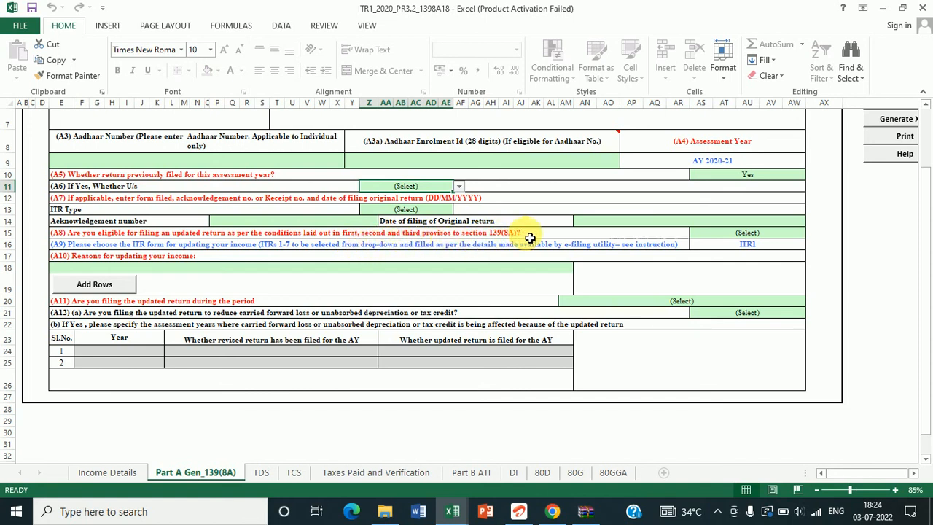
pyautogui.click(699, 237)
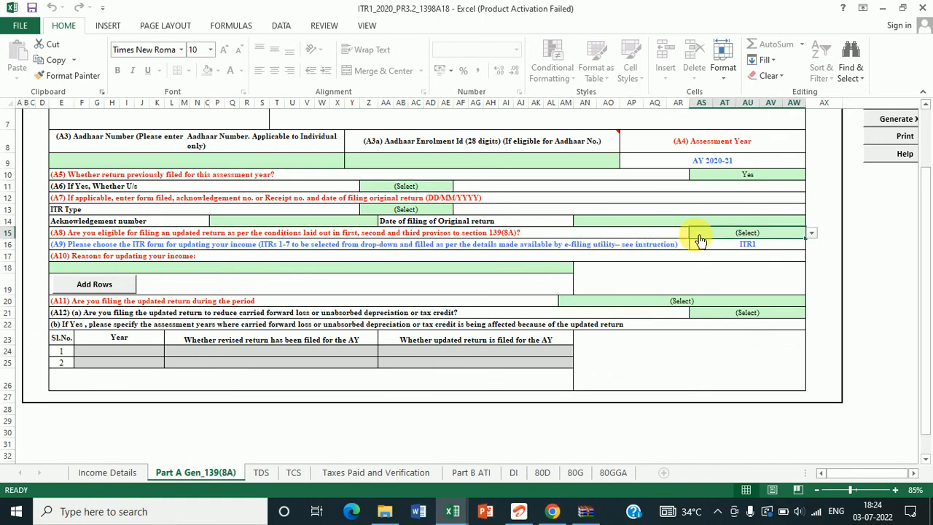
pyautogui.click(815, 234)
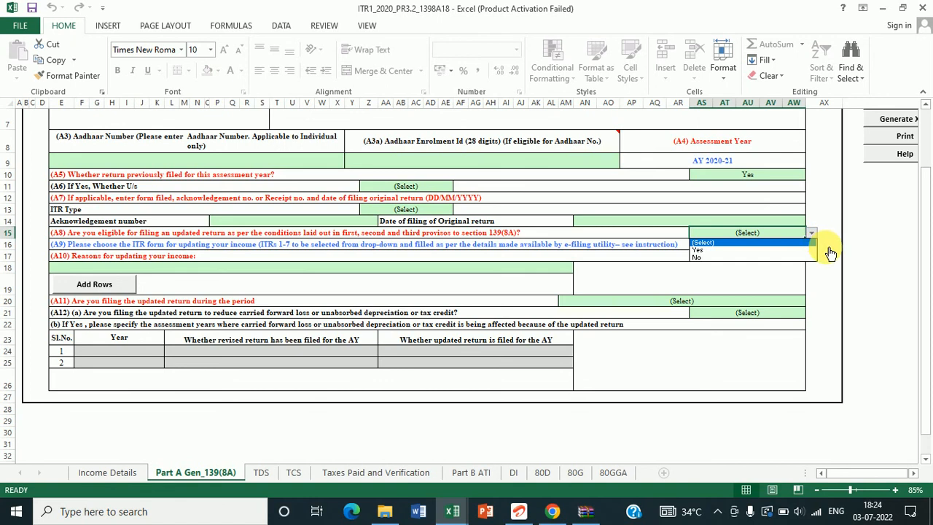
pyautogui.press('Escape')
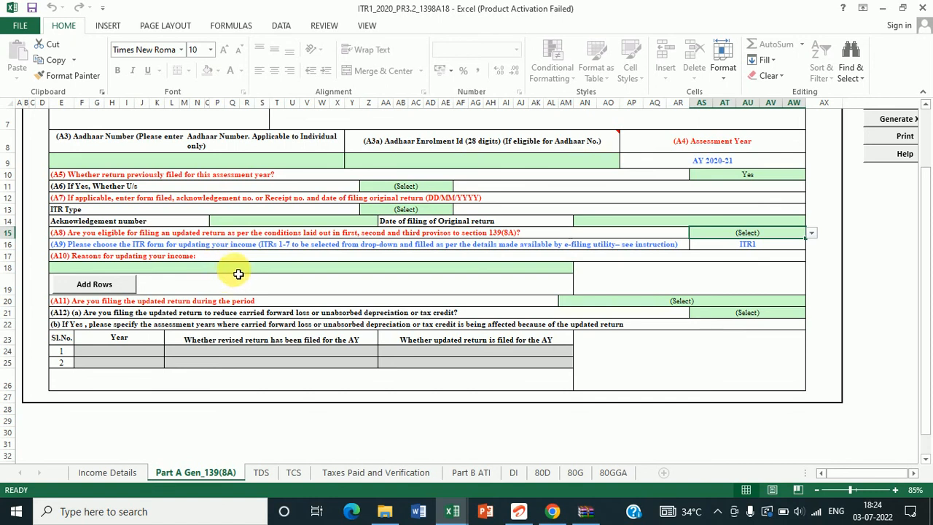
pyautogui.click(239, 268)
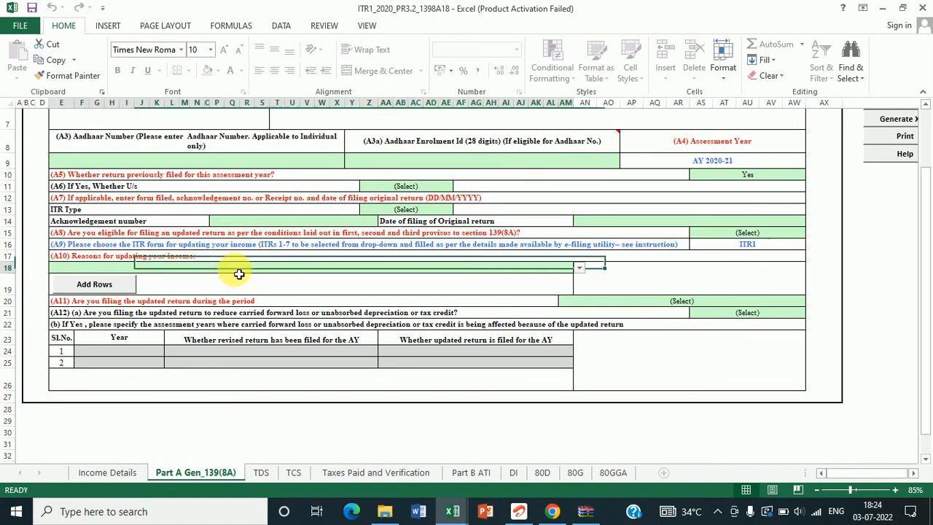
pyautogui.click(579, 269)
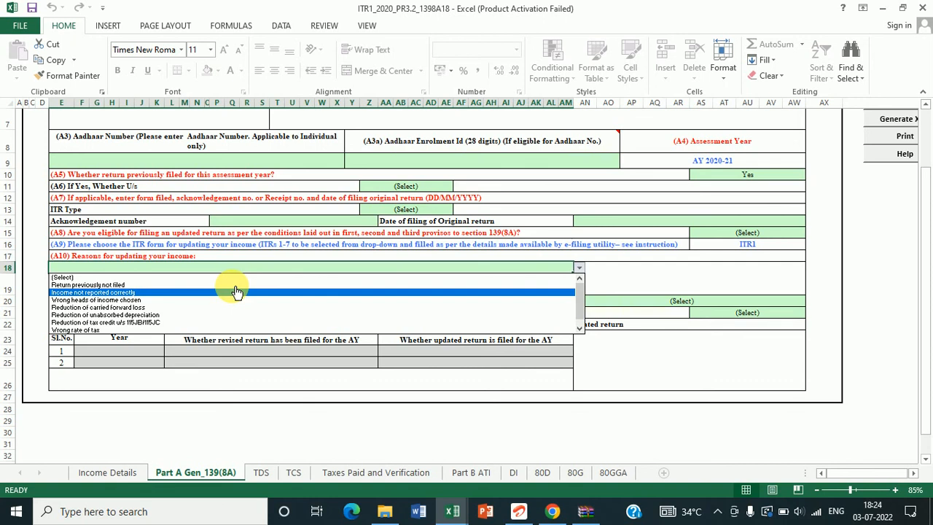
pyautogui.press('Down')
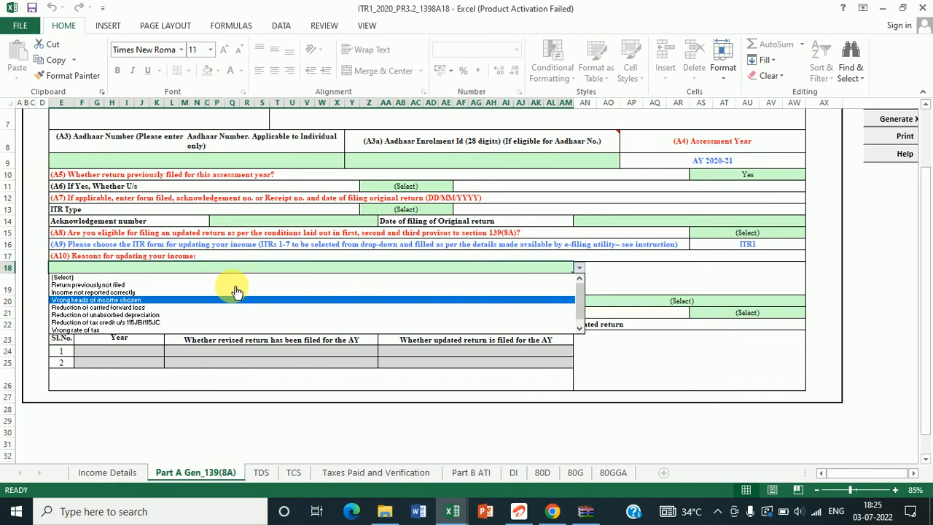
pyautogui.press('Down')
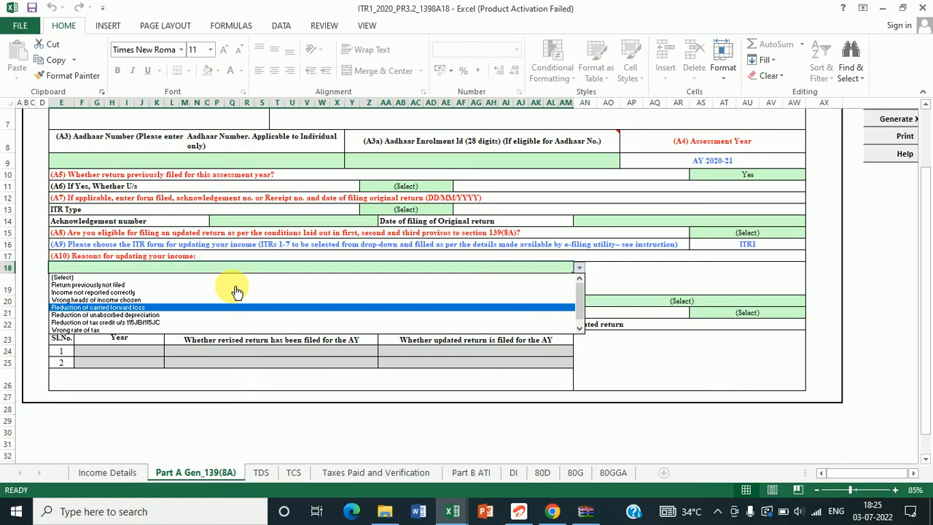
pyautogui.press('Down')
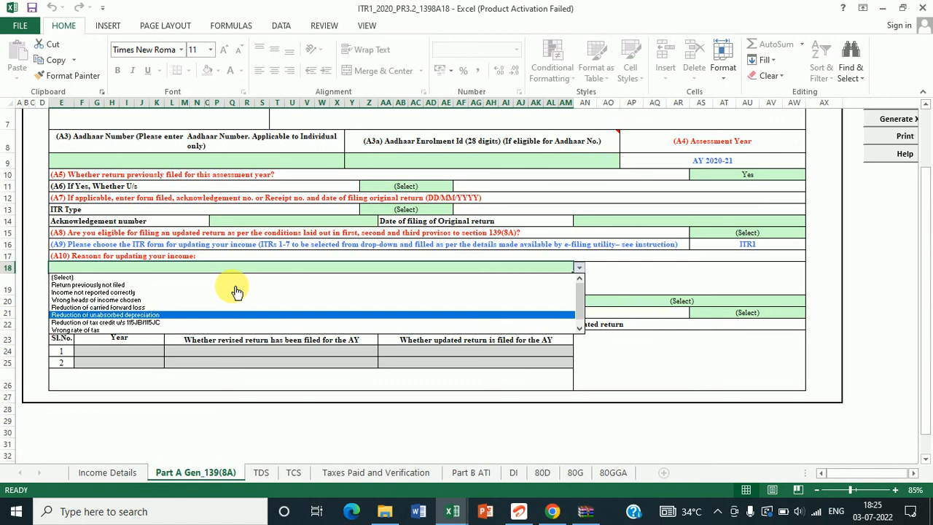
pyautogui.press('Down')
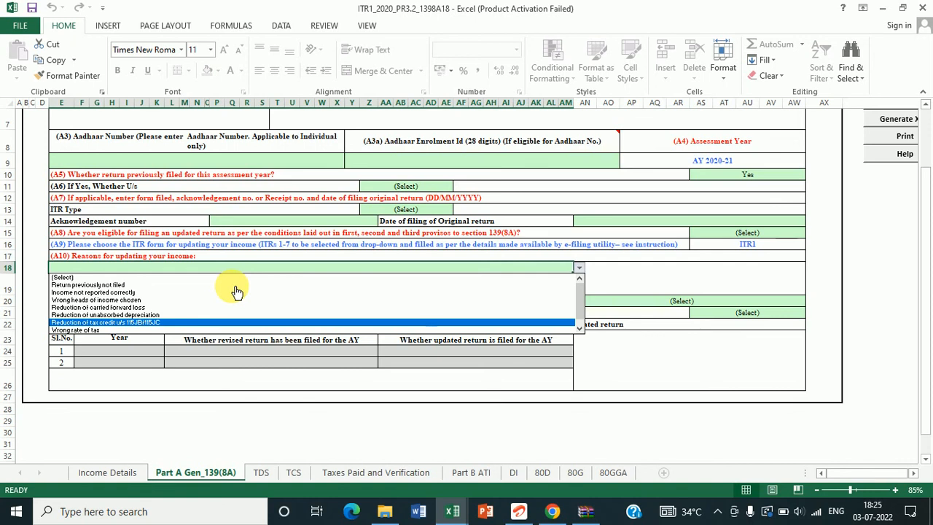
pyautogui.press('Down')
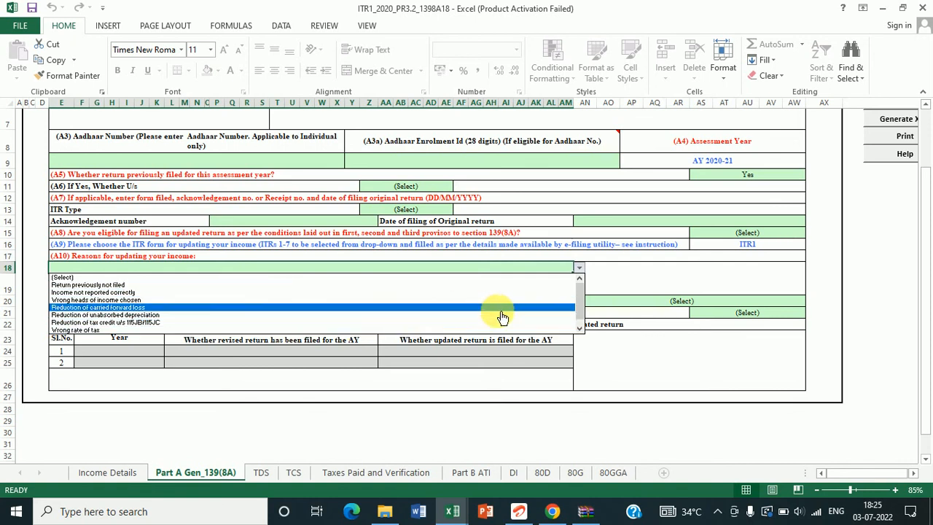
pyautogui.click(581, 329)
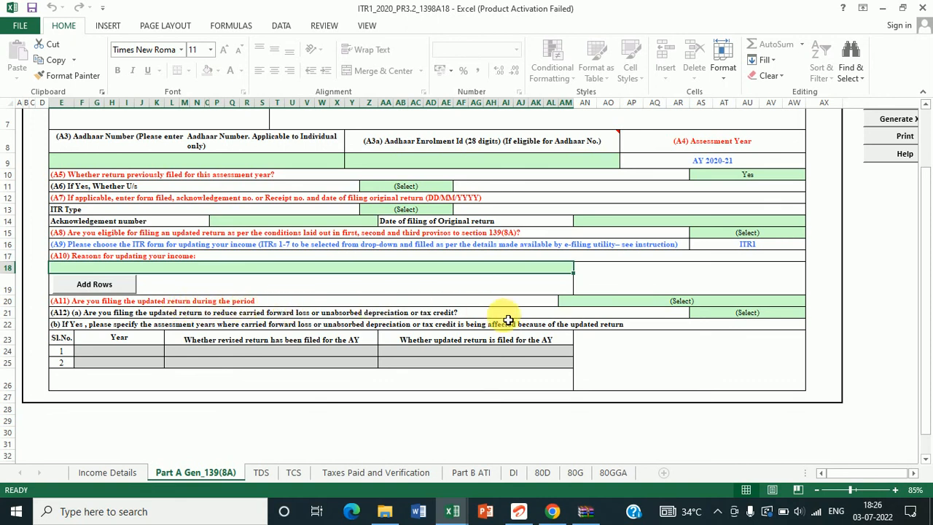
pyautogui.click(613, 304)
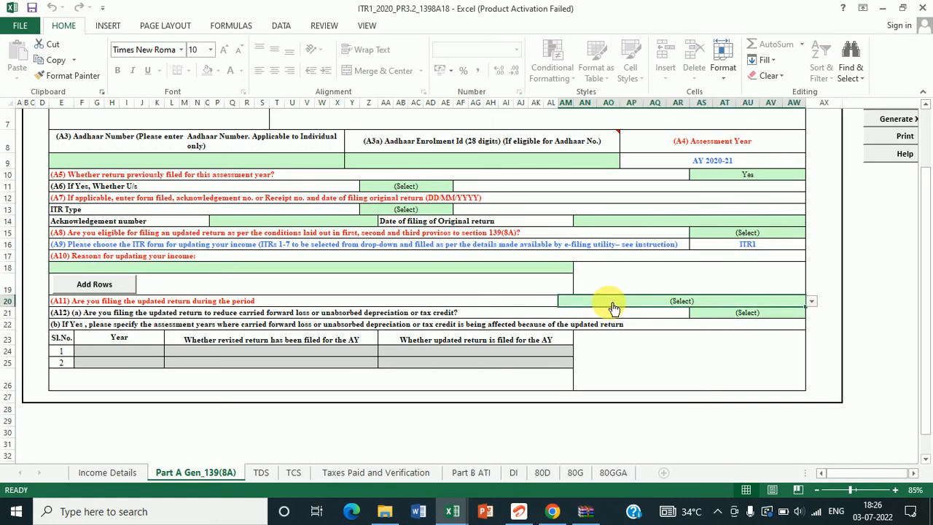
pyautogui.click(813, 305)
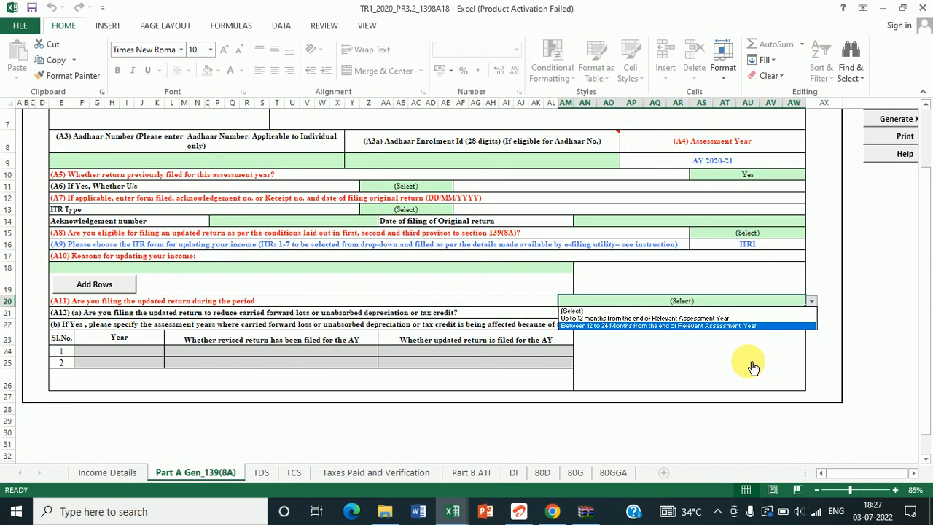
pyautogui.click(715, 388)
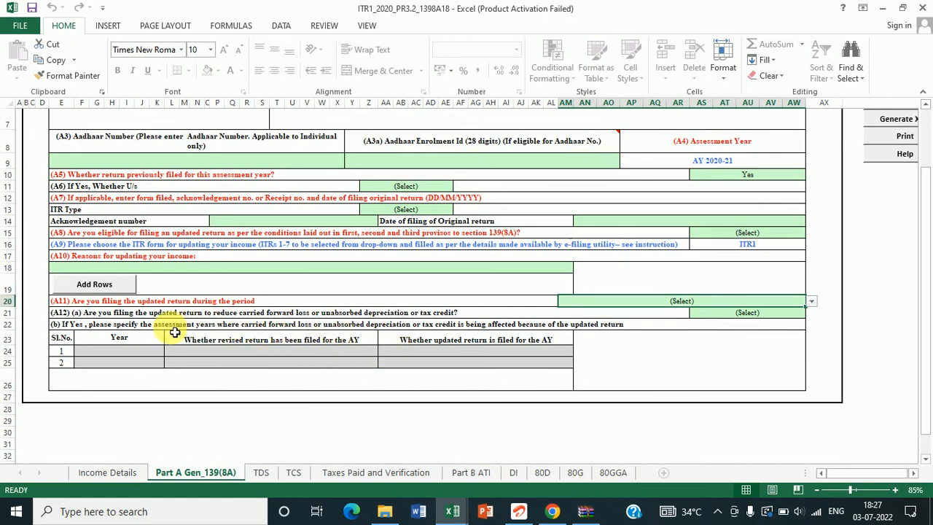
pyautogui.click(139, 327)
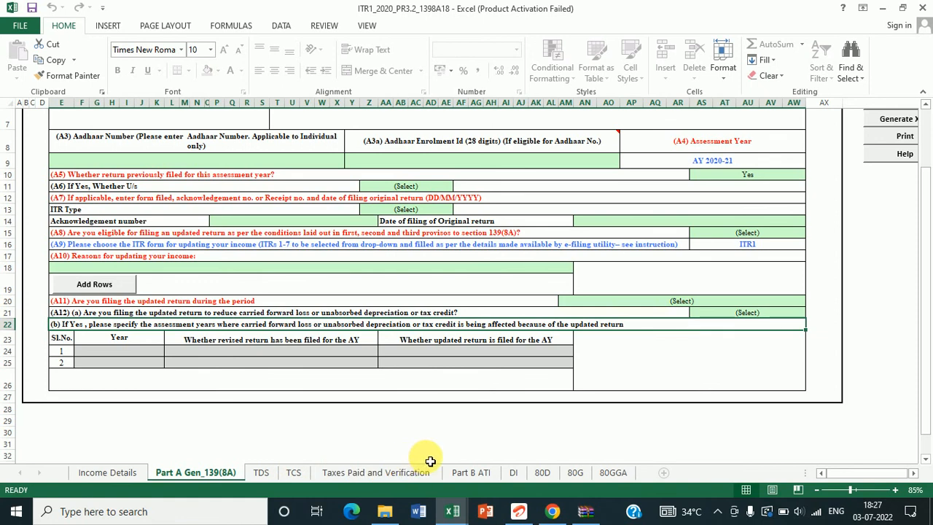
# Step: Switch to the Part B ATI sheet and review its heading rows and Income from Salary cell
pyautogui.click(478, 476)
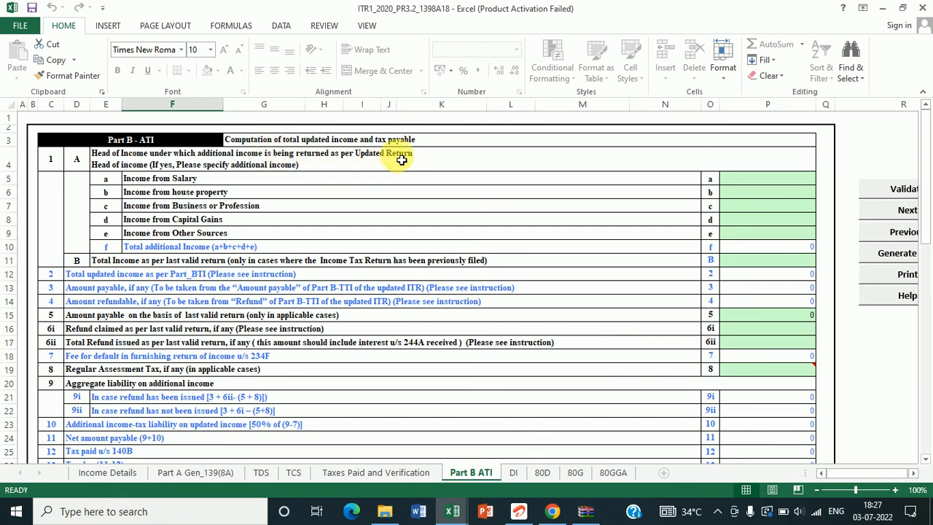
pyautogui.click(463, 148)
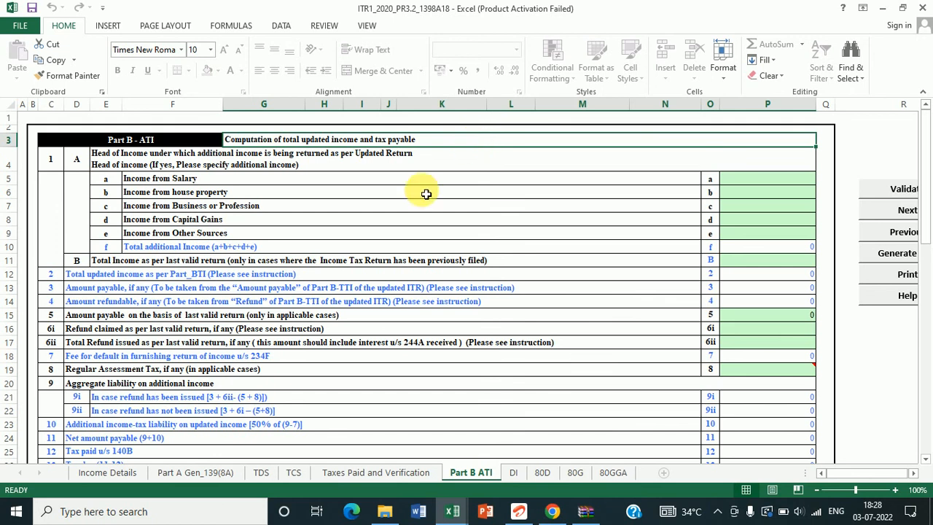
pyautogui.click(214, 164)
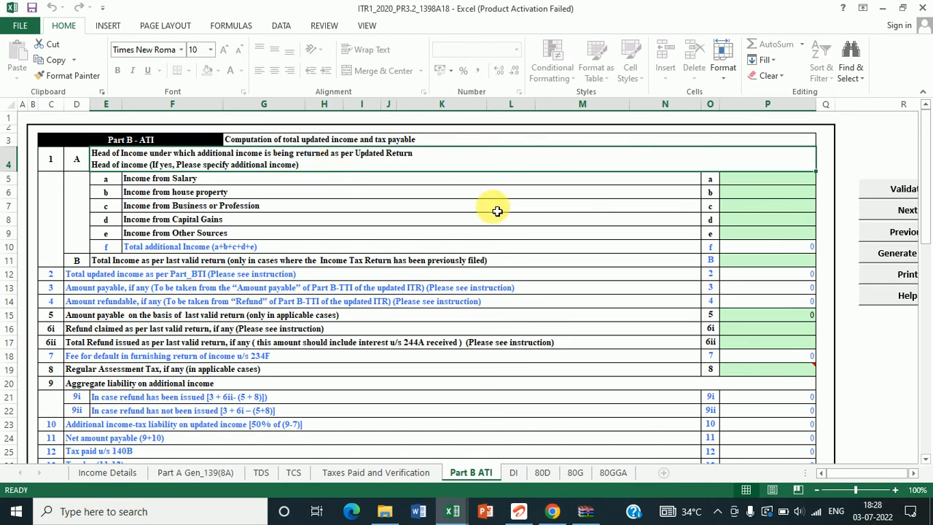
pyautogui.click(752, 185)
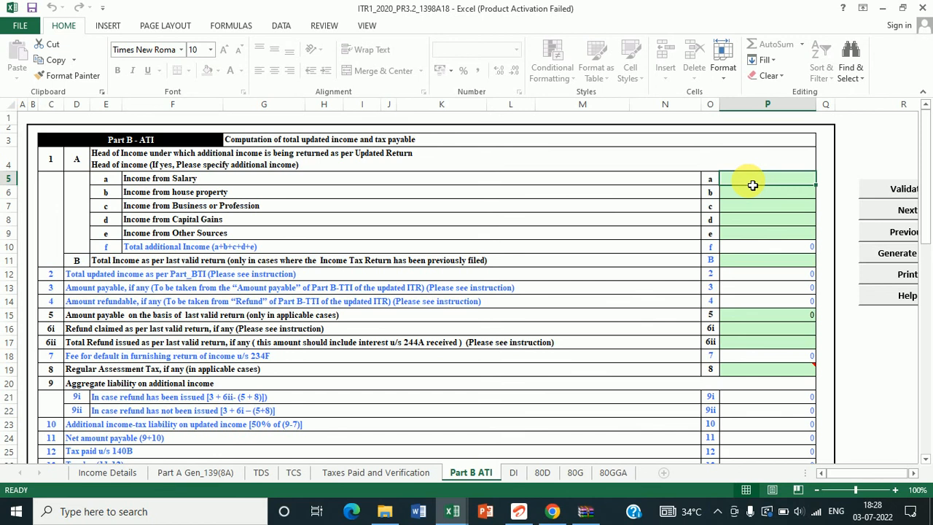
pyautogui.click(786, 194)
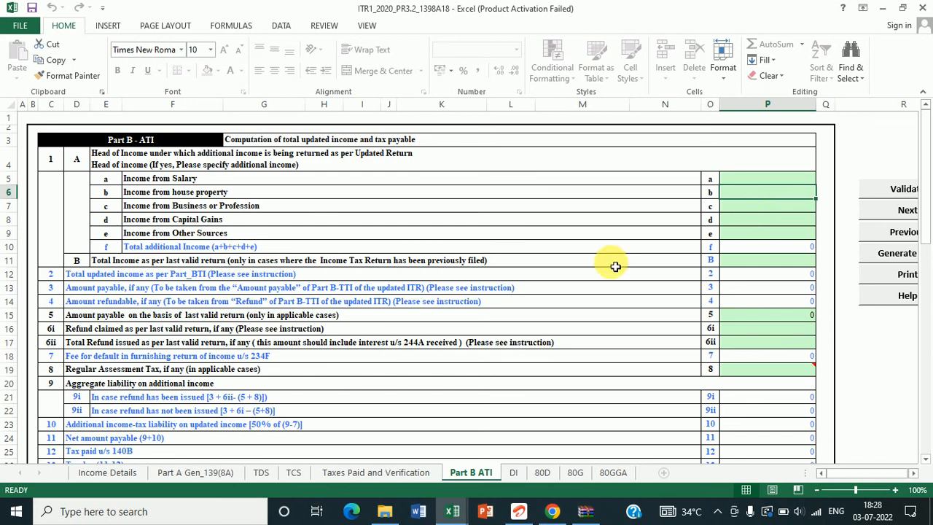
# Step: Enter 200000 as additional Income from Salary in Part B ATI
pyautogui.click(739, 250)
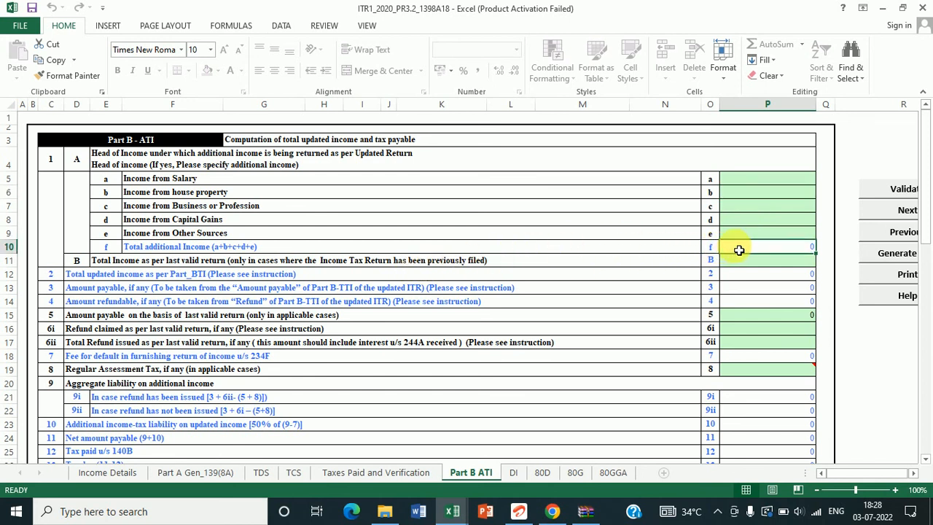
pyautogui.click(737, 184)
pyautogui.write('200000')
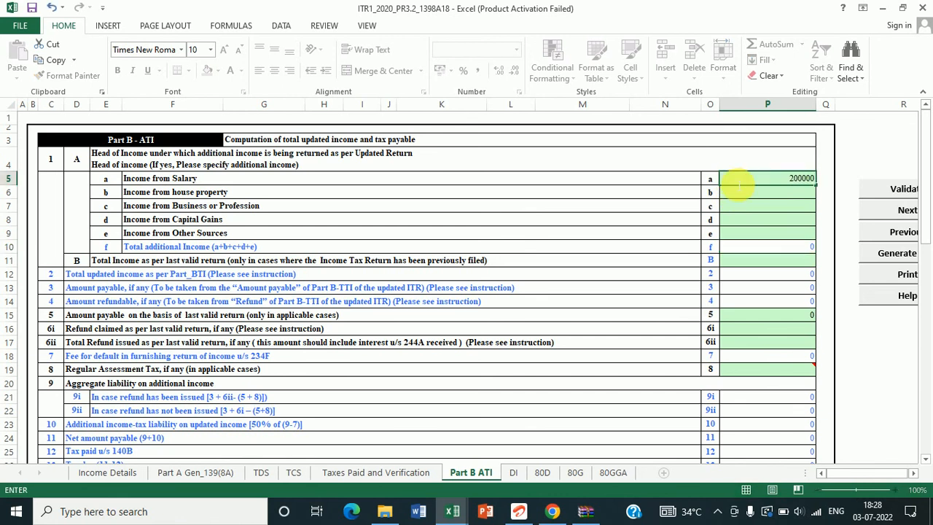
pyautogui.press('Return')
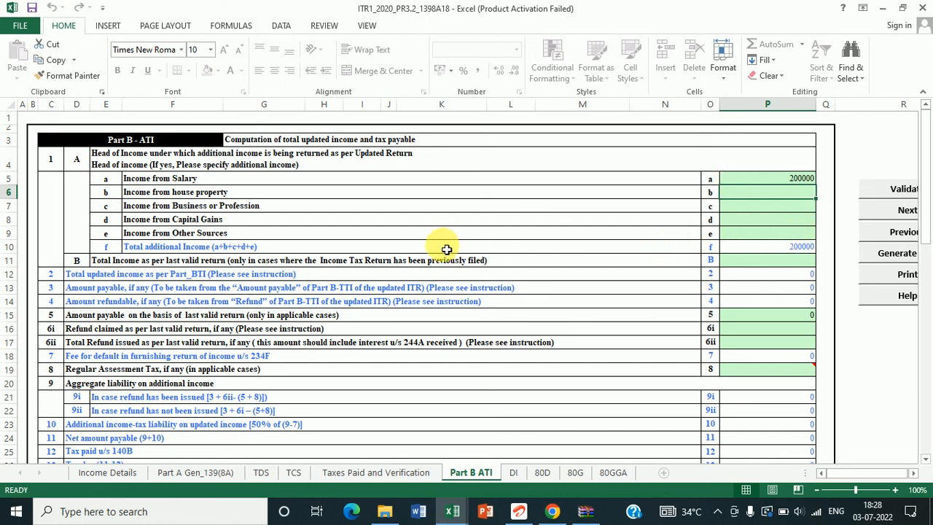
pyautogui.press('Down')
pyautogui.press('Down')
pyautogui.press('Down')
pyautogui.press('Down')
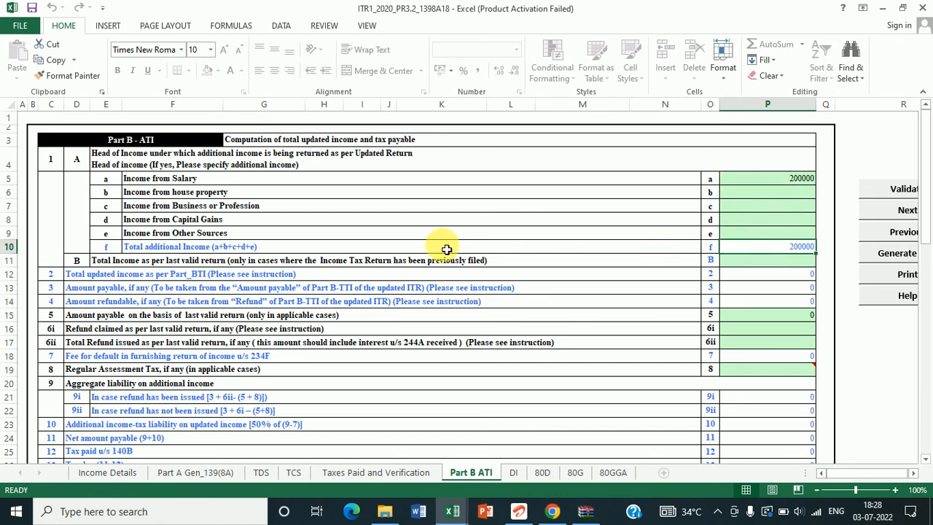
# Step: Enter 400000 as total income per the last valid return, checking the totals below
pyautogui.click(283, 267)
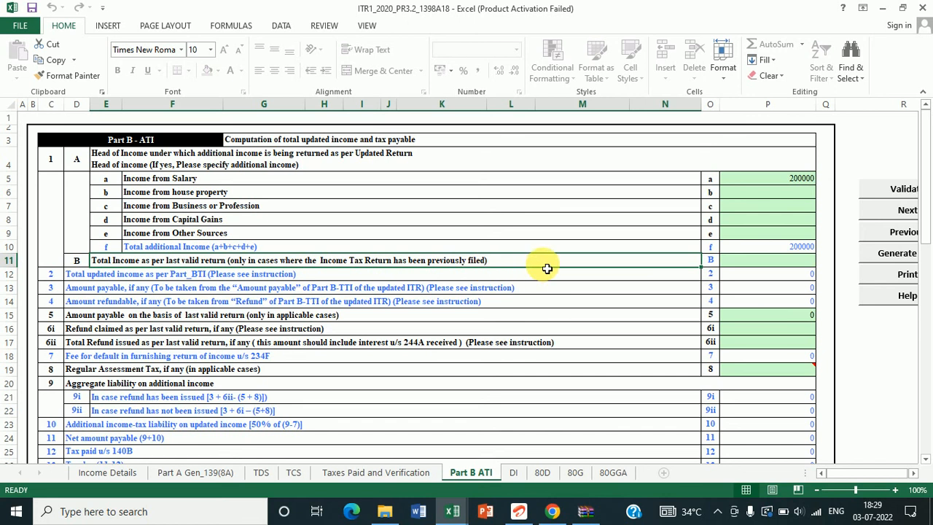
pyautogui.click(753, 264)
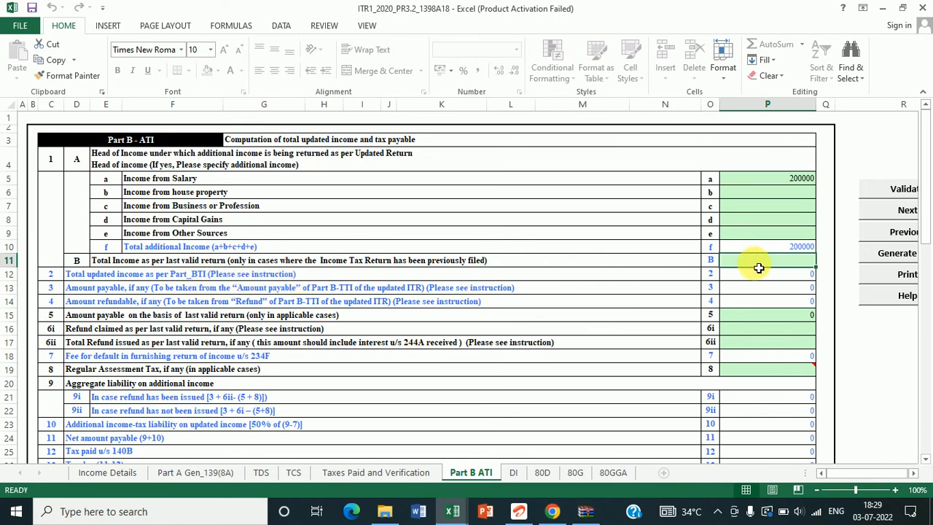
pyautogui.click(746, 279)
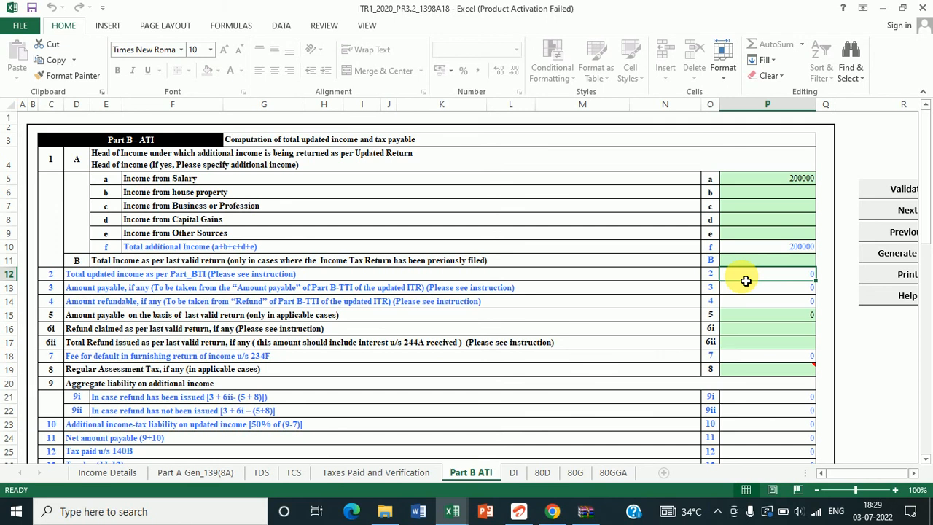
pyautogui.click(743, 292)
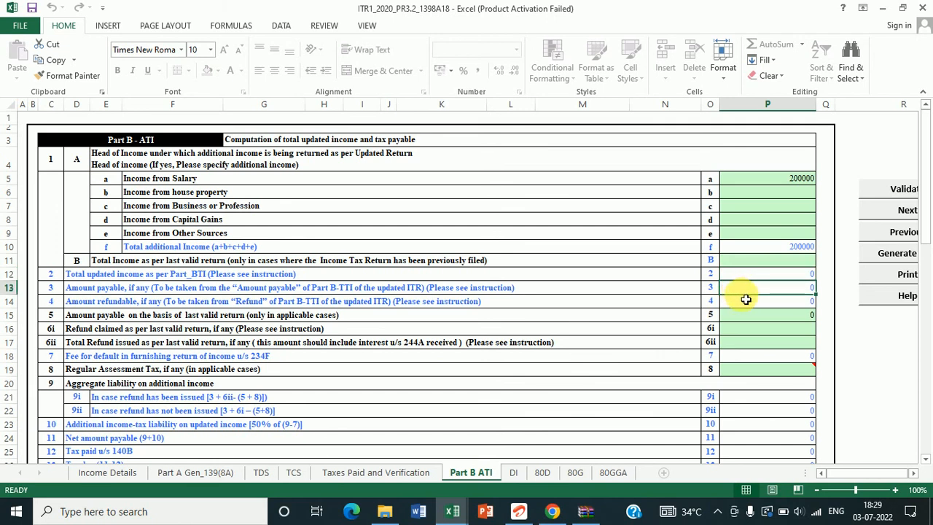
pyautogui.click(749, 305)
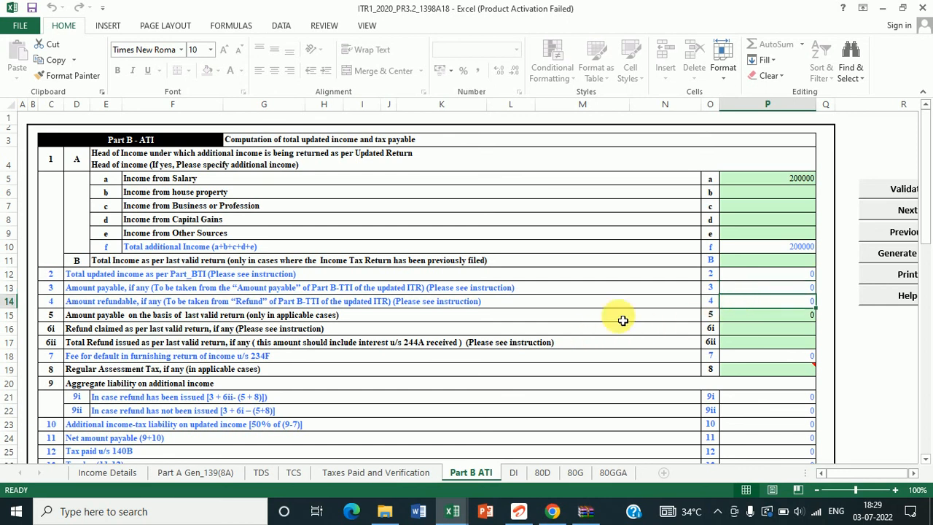
pyautogui.click(739, 267)
pyautogui.write('400000')
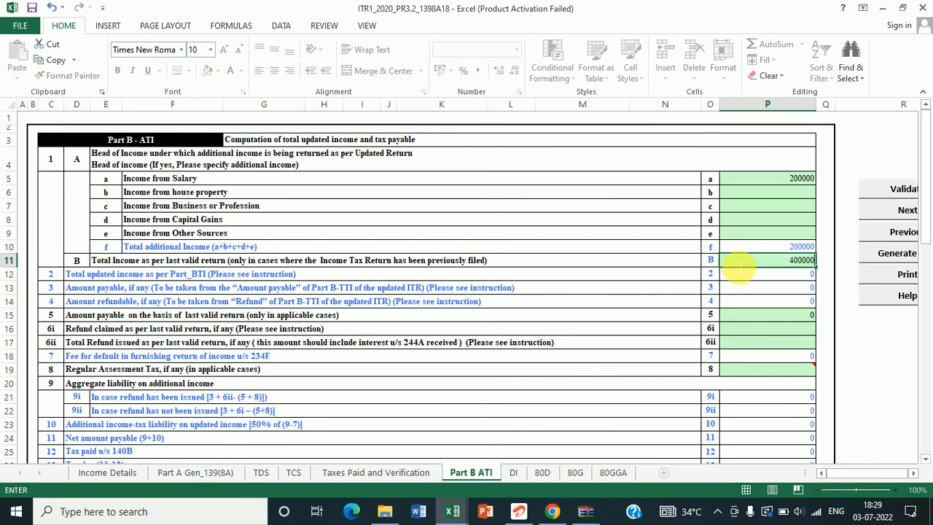
pyautogui.press('Return')
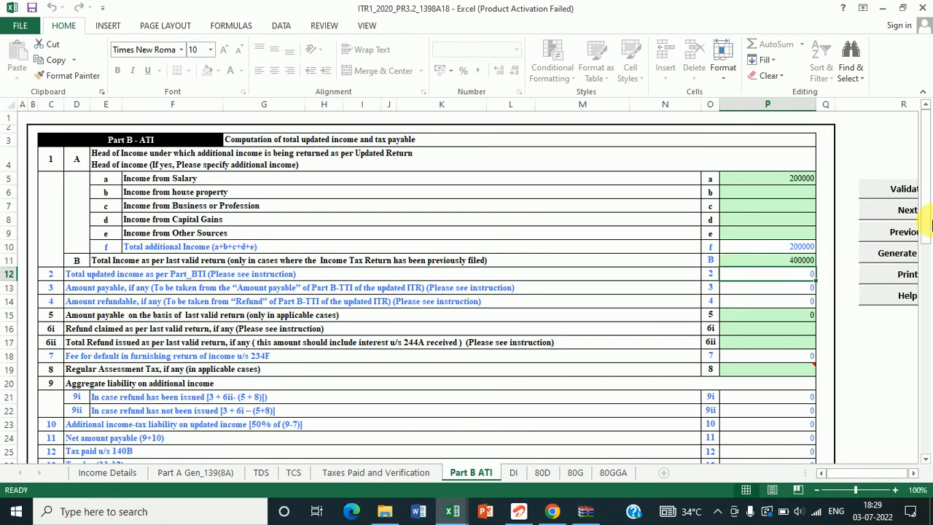
pyautogui.moveTo(926, 225); pyautogui.dragTo(911, 292)
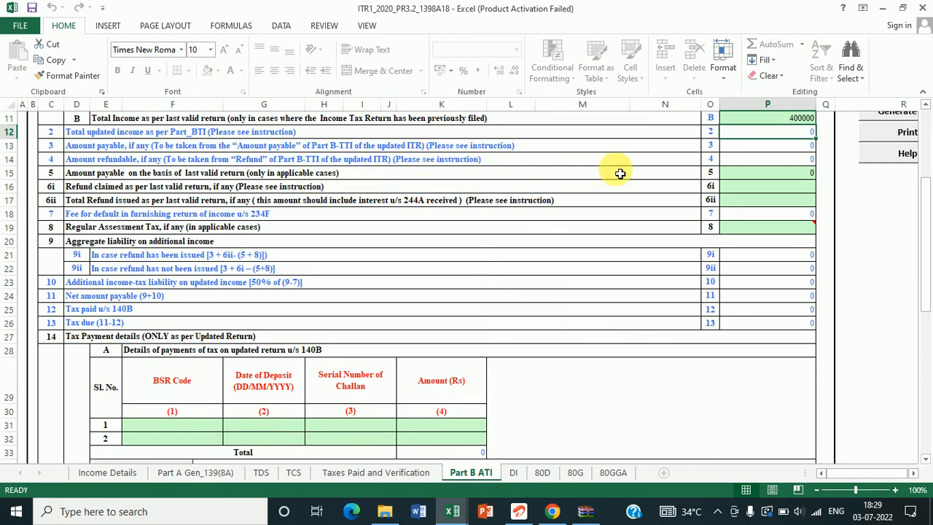
pyautogui.click(735, 177)
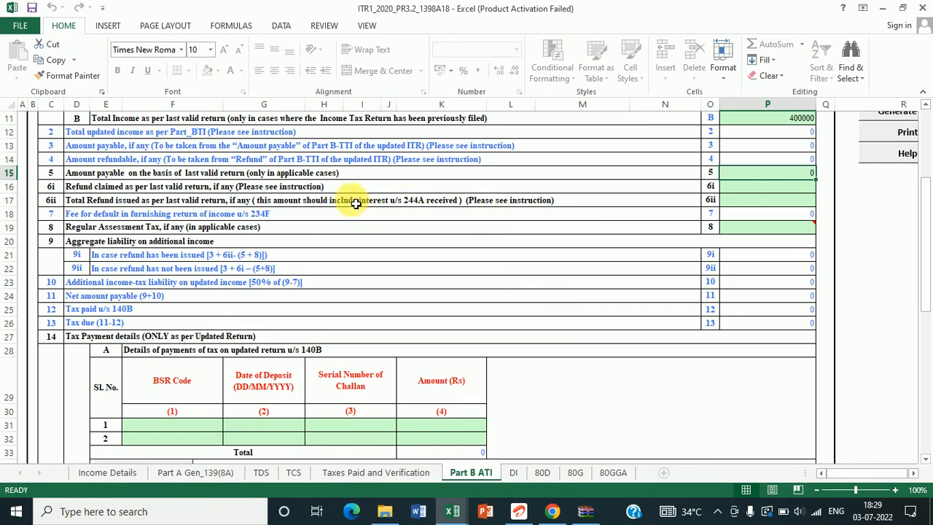
pyautogui.click(749, 191)
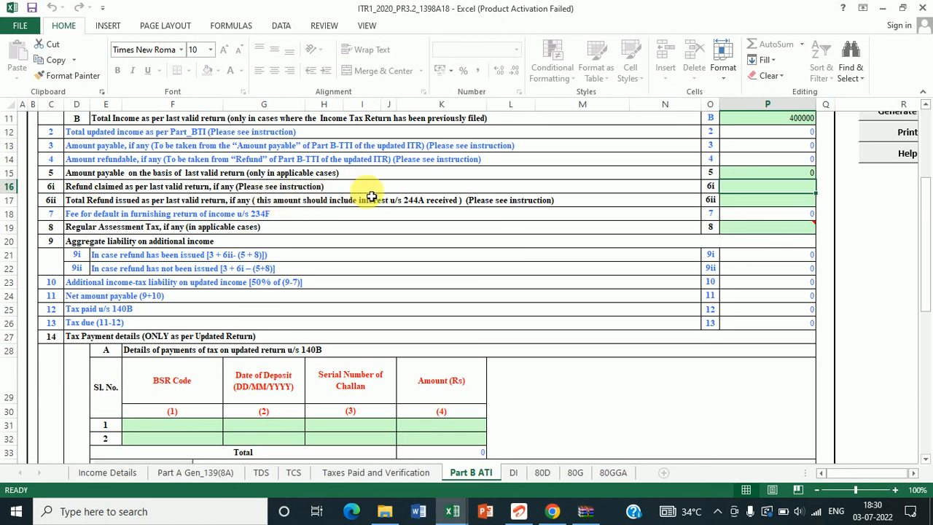
pyautogui.click(762, 205)
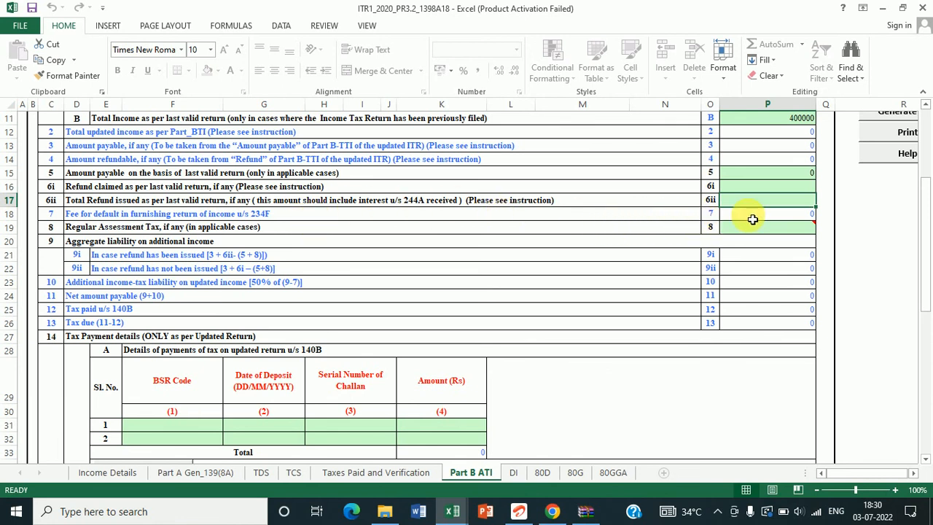
pyautogui.click(304, 232)
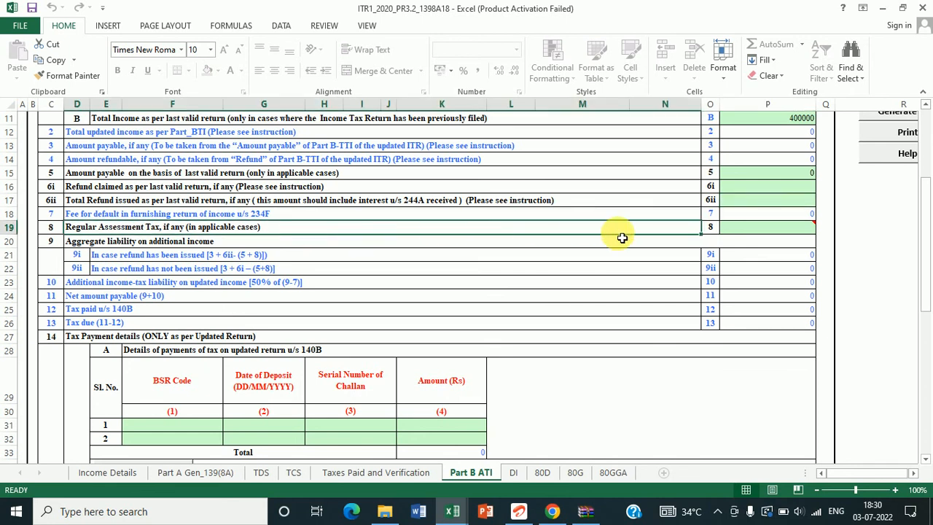
pyautogui.moveTo(747, 236)
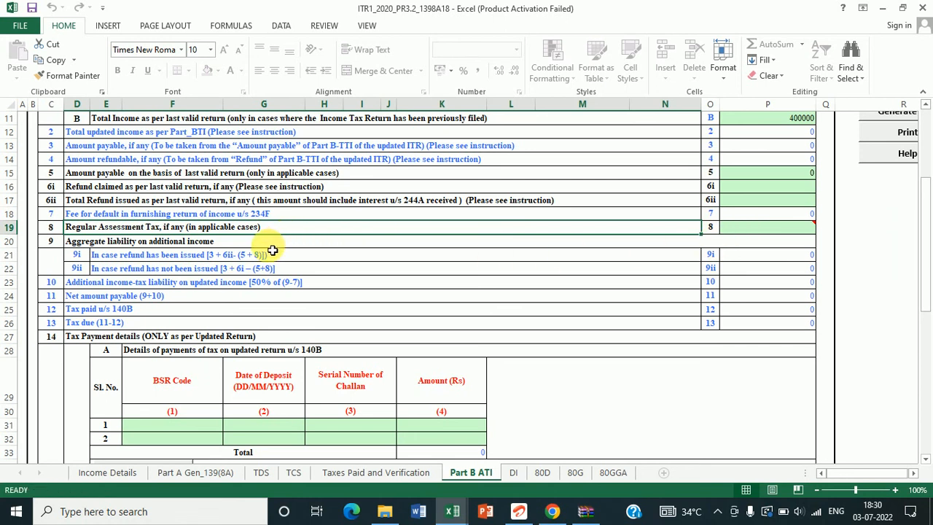
pyautogui.click(272, 248)
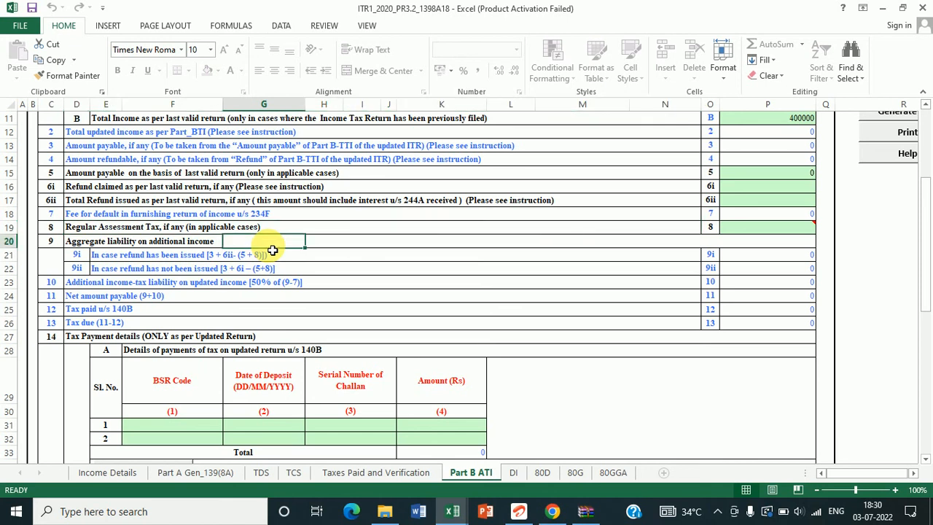
pyautogui.click(160, 245)
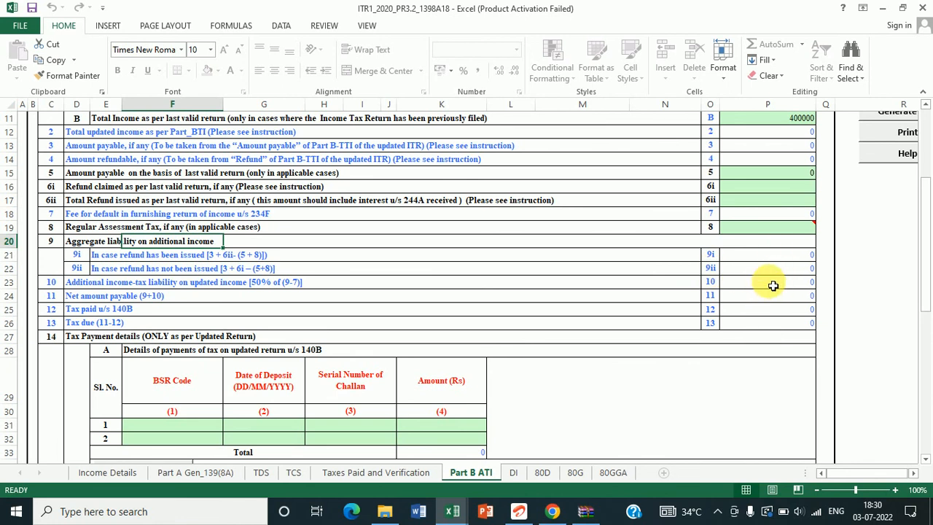
pyautogui.click(917, 476)
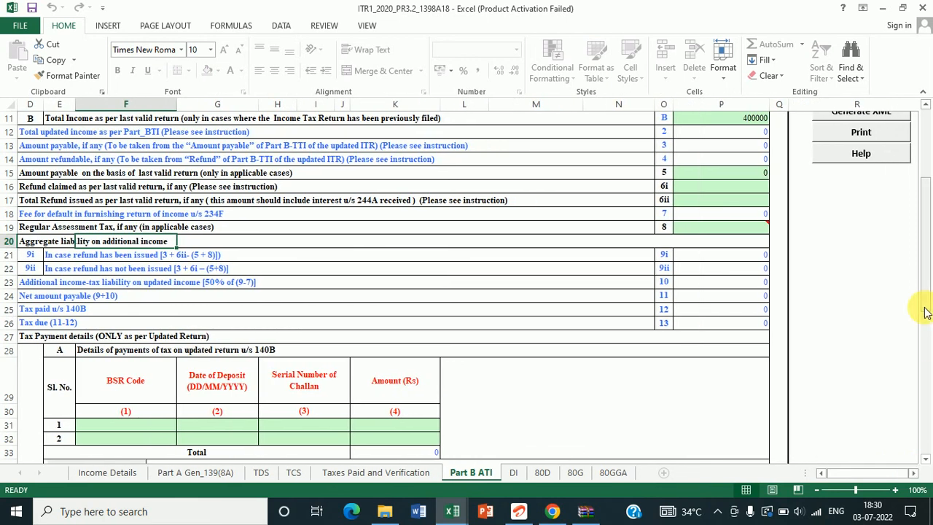
pyautogui.moveTo(925, 310); pyautogui.dragTo(909, 347)
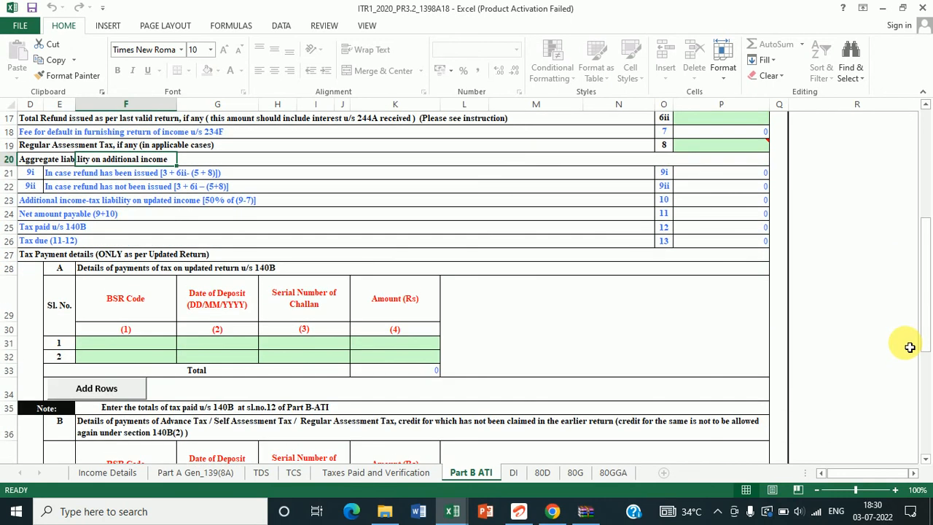
# Step: On the Income Details sheet, run Calculate Tax and dismiss the missing mandatory fields alert
pyautogui.click(102, 472)
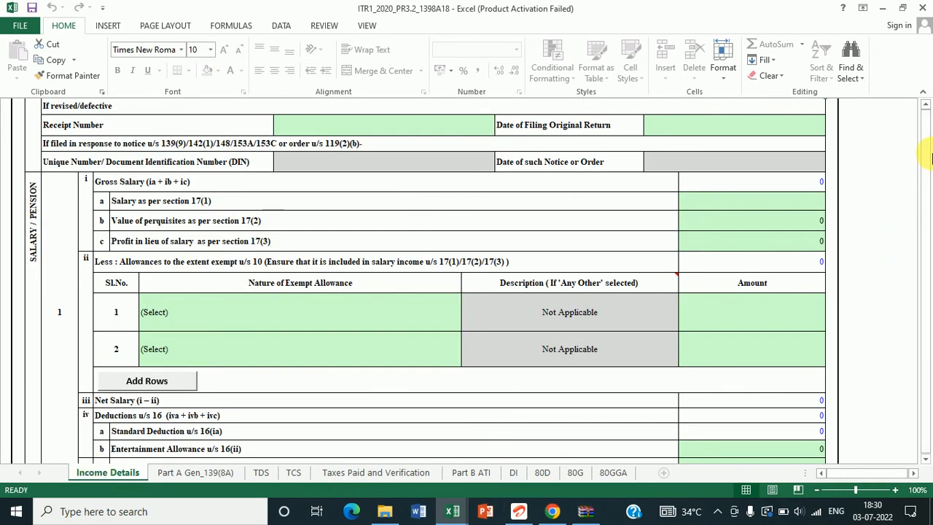
pyautogui.scroll(10, 927, 109)
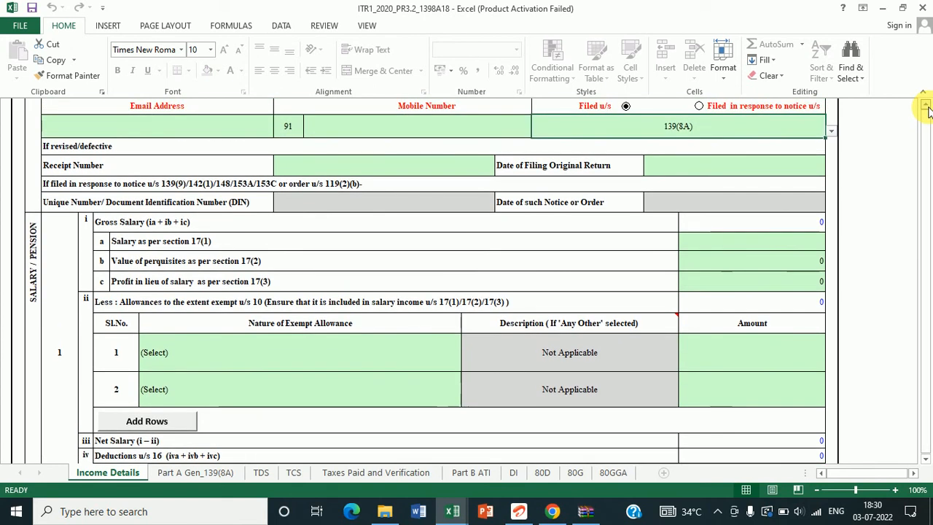
pyautogui.scroll(3, 927, 109)
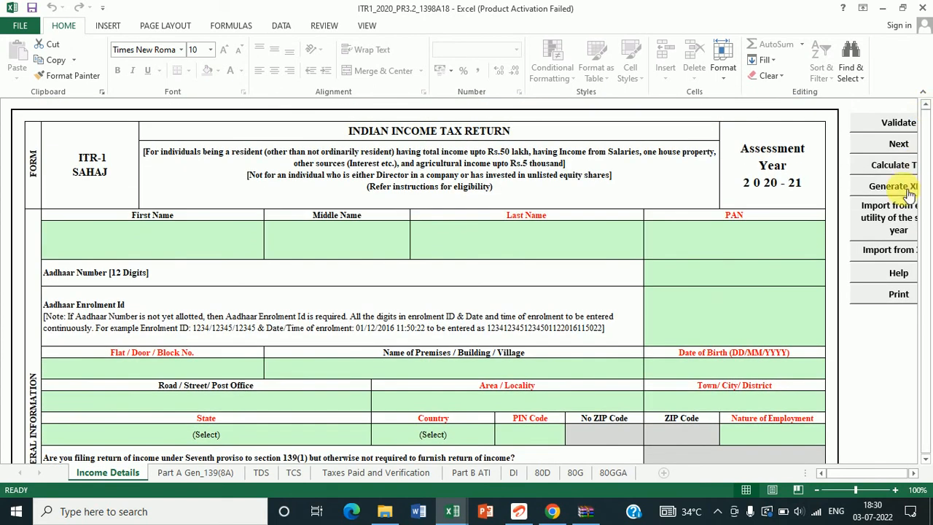
pyautogui.click(912, 473)
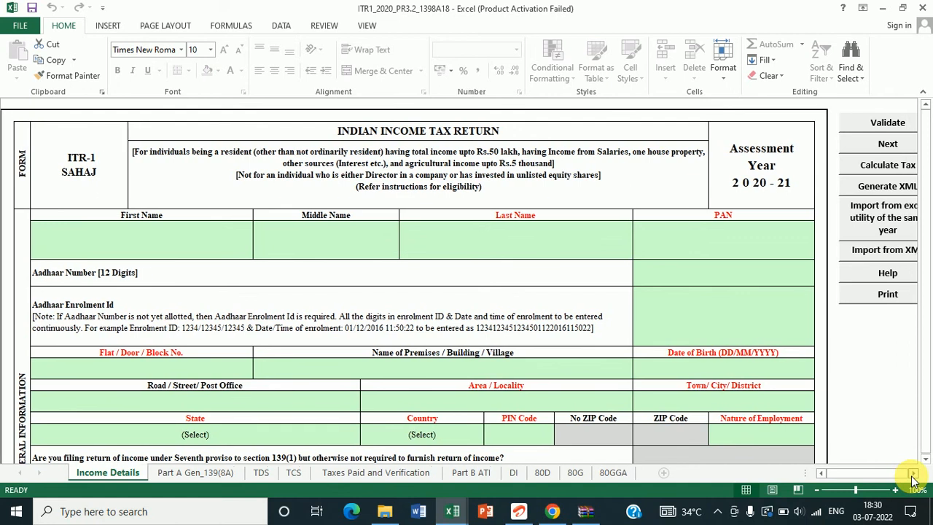
pyautogui.click(851, 167)
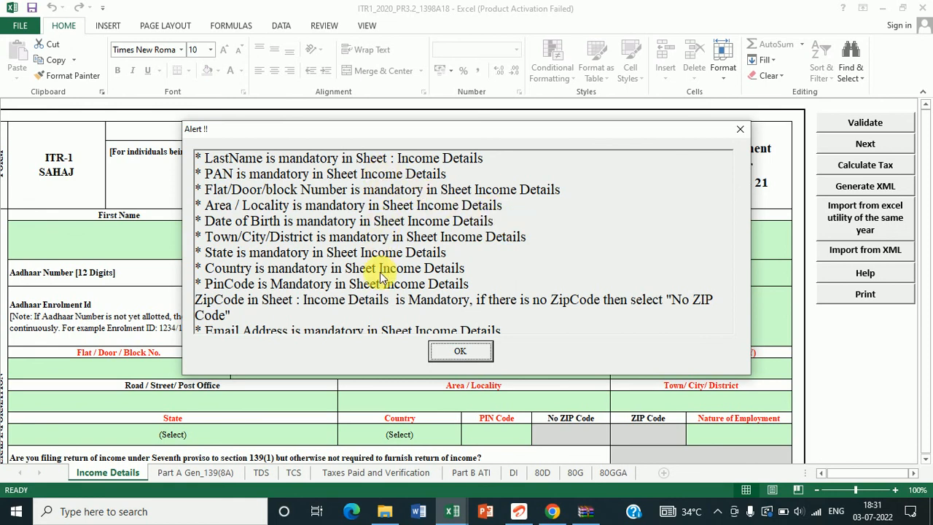
pyautogui.click(464, 351)
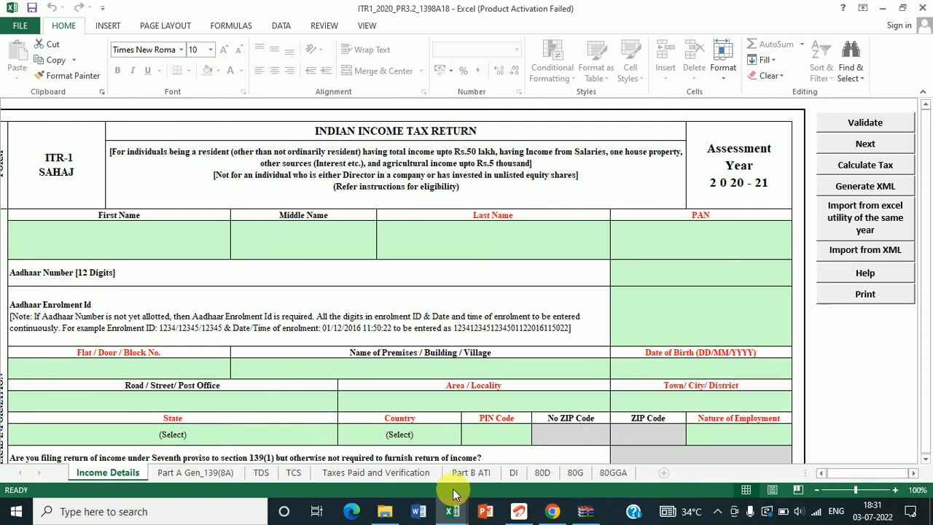
pyautogui.click(471, 475)
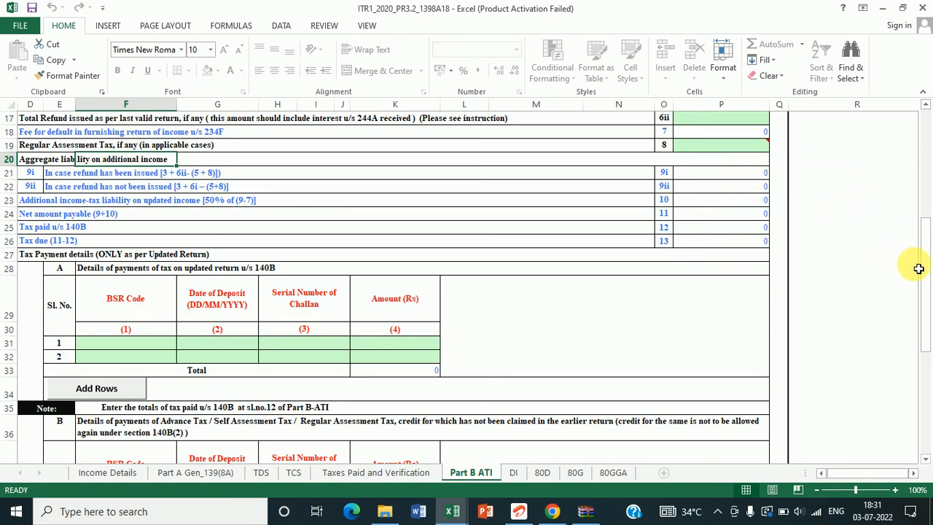
pyautogui.moveTo(923, 262); pyautogui.dragTo(929, 172)
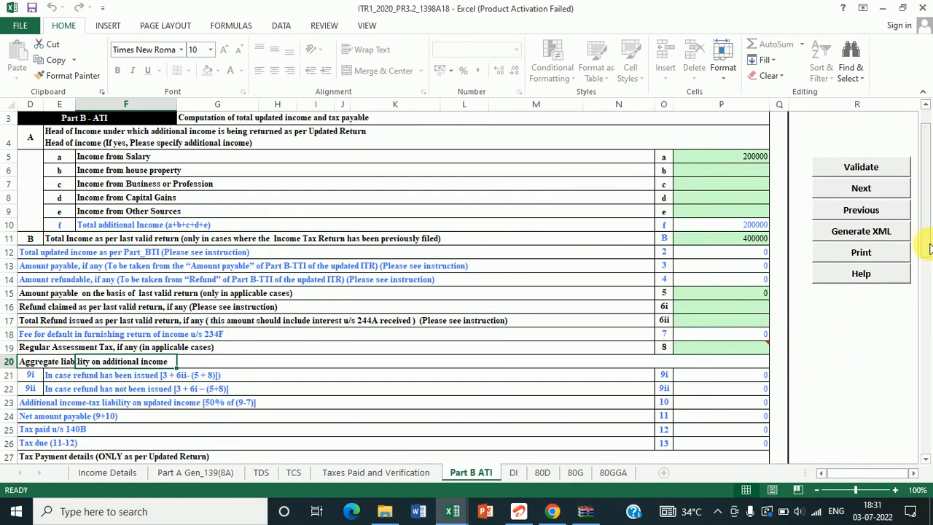
pyautogui.moveTo(930, 248); pyautogui.dragTo(926, 375)
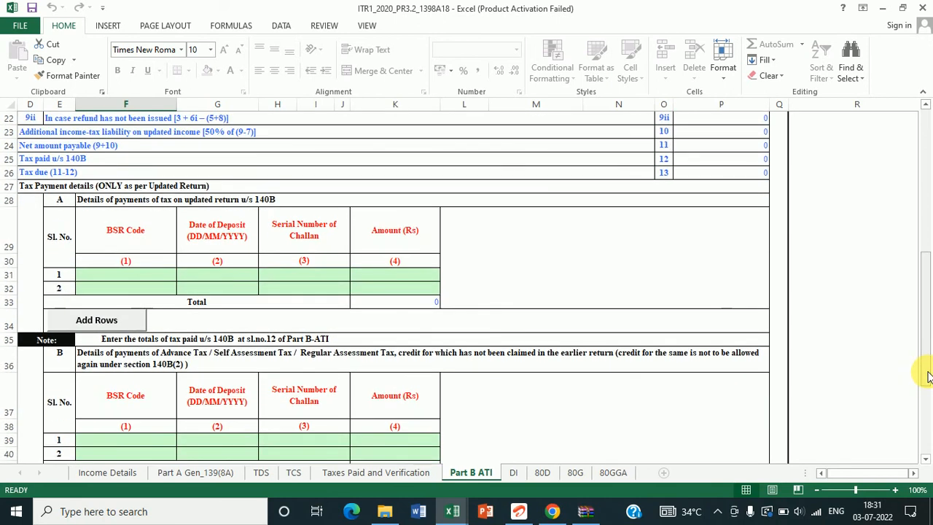
pyautogui.click(822, 473)
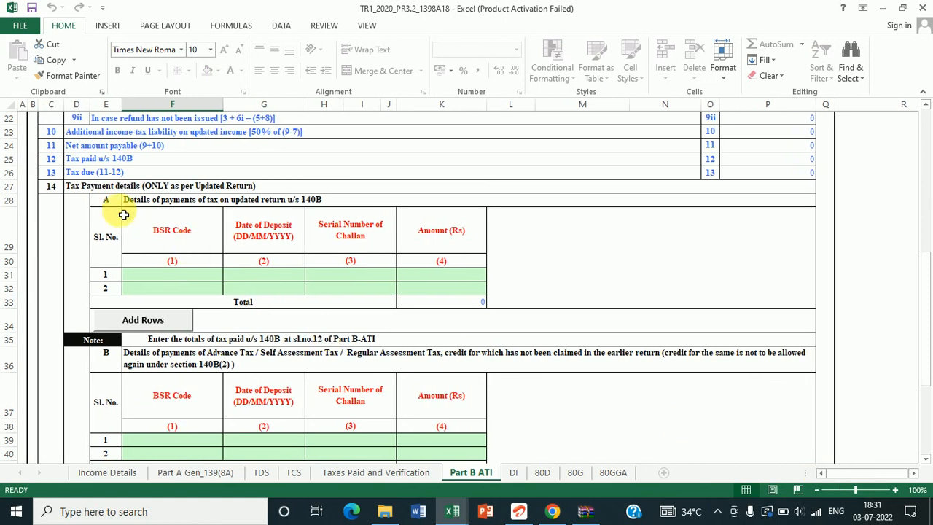
pyautogui.click(134, 191)
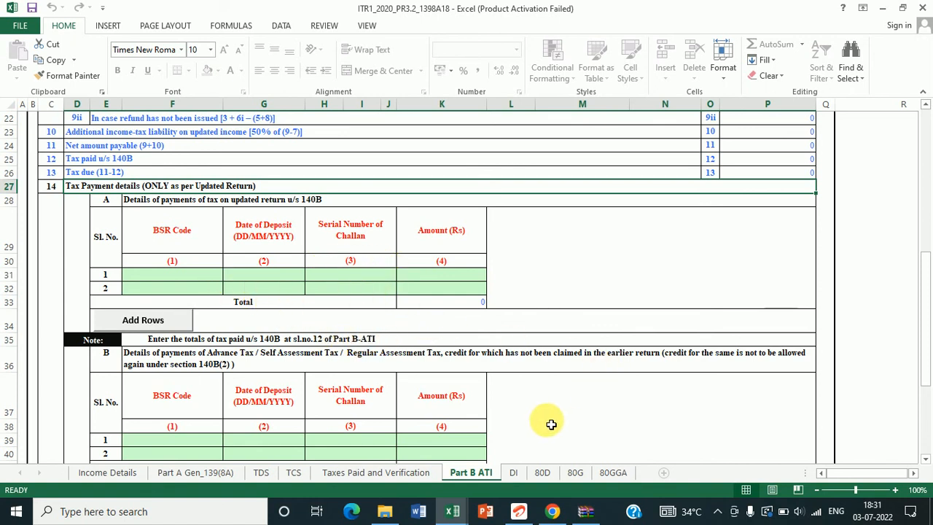
pyautogui.press('Down')
pyautogui.press('Down')
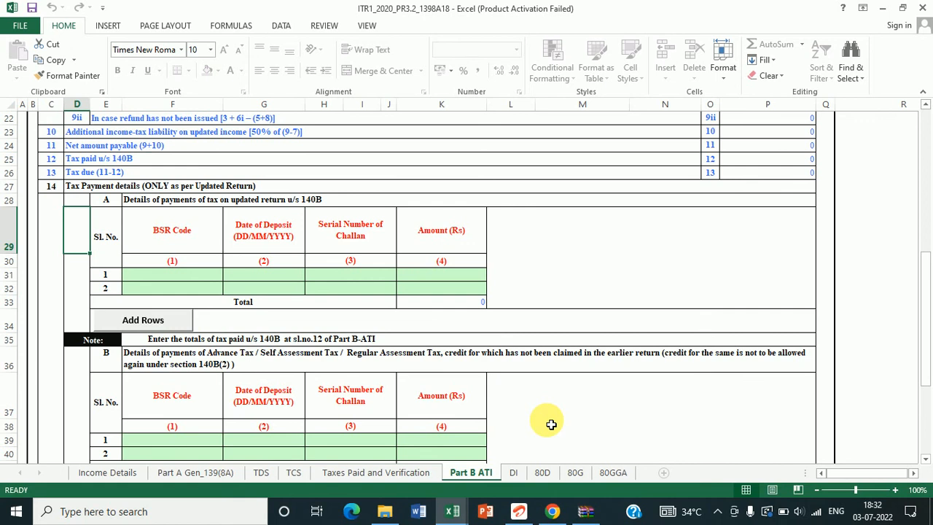
pyautogui.press('Down')
pyautogui.press('Down')
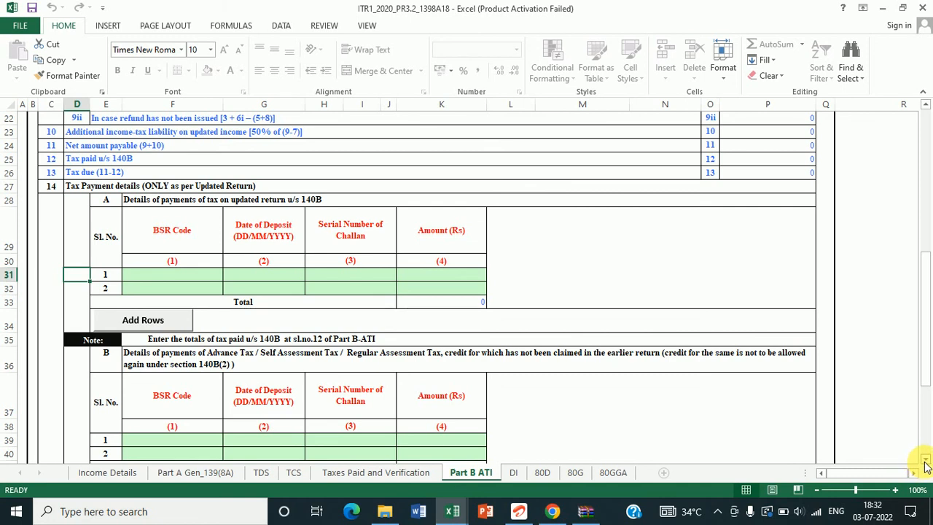
pyautogui.scroll(-1, 926, 465)
pyautogui.click(926, 459)
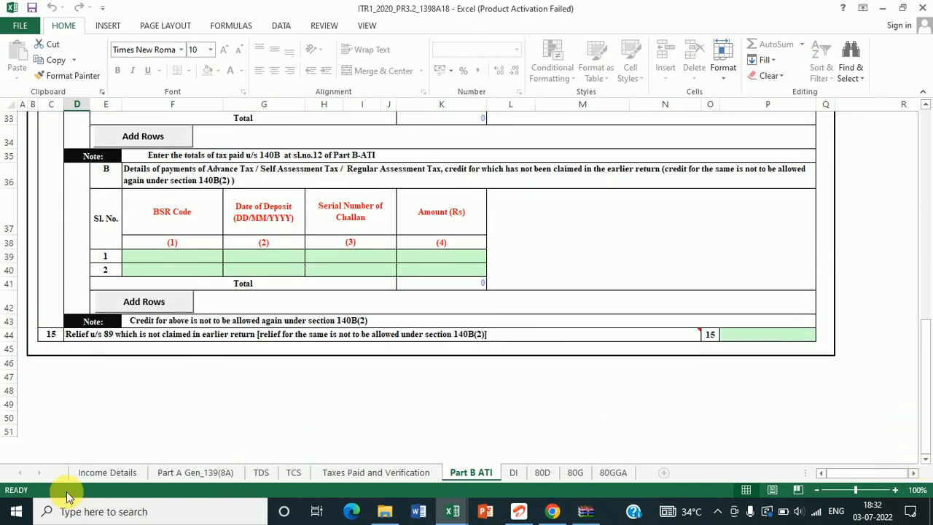
pyautogui.click(86, 476)
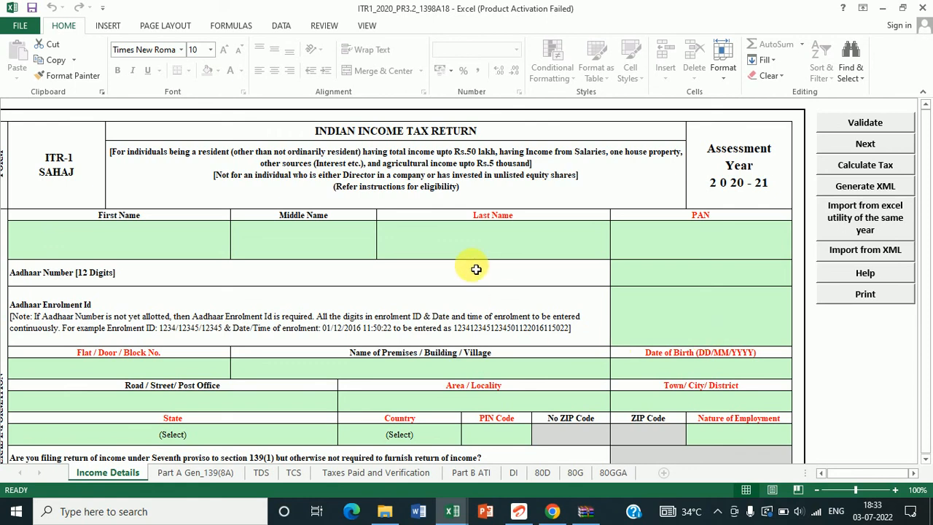
# Step: Type the Aadhaar number into the green Aadhaar Number entry cell on Income Details
pyautogui.click(277, 275)
pyautogui.doubleClick(273, 272)
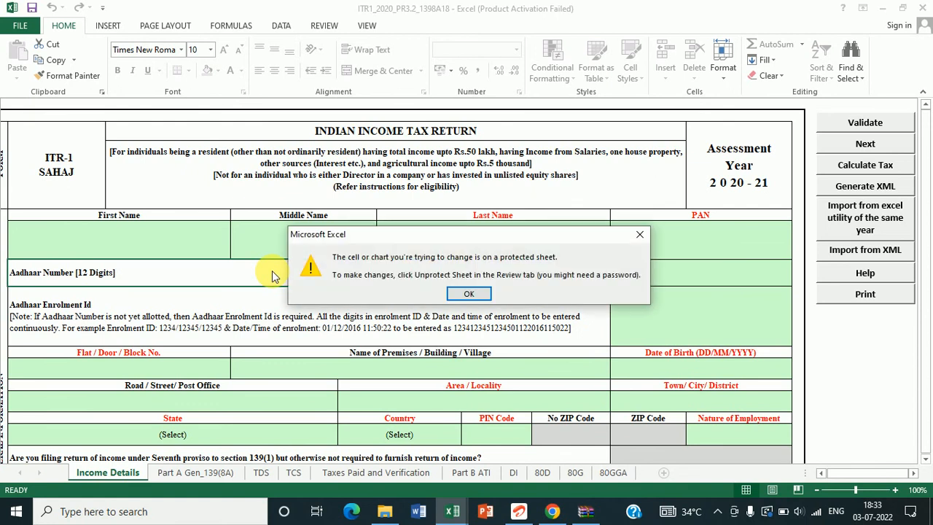
pyautogui.click(467, 294)
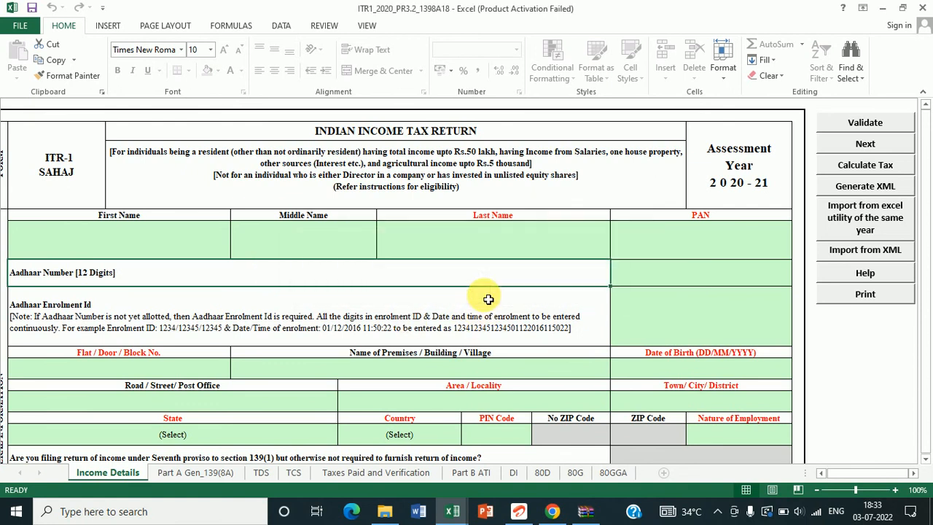
pyautogui.click(648, 279)
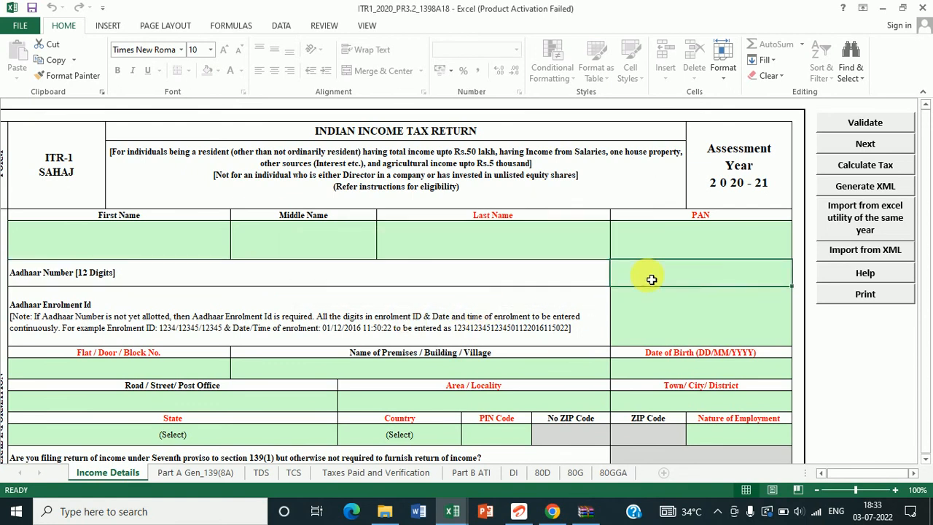
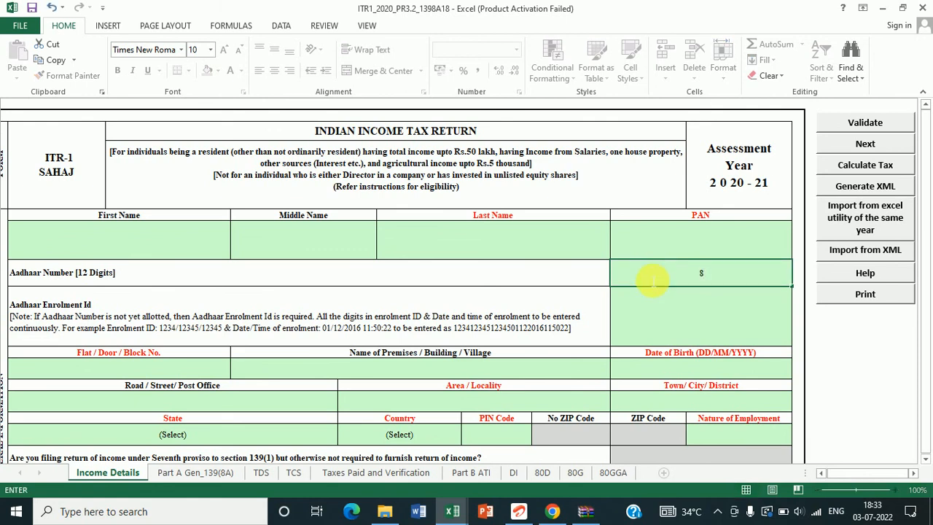
pyautogui.press('F2')
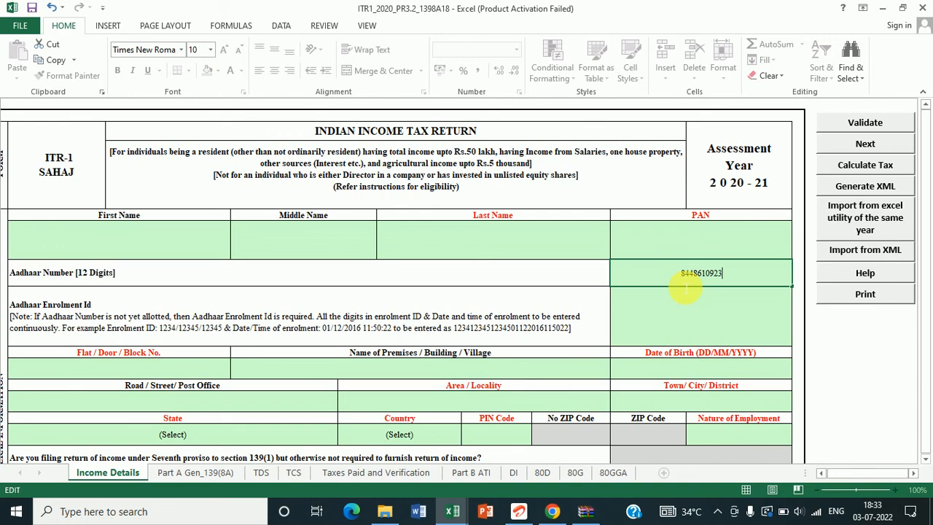